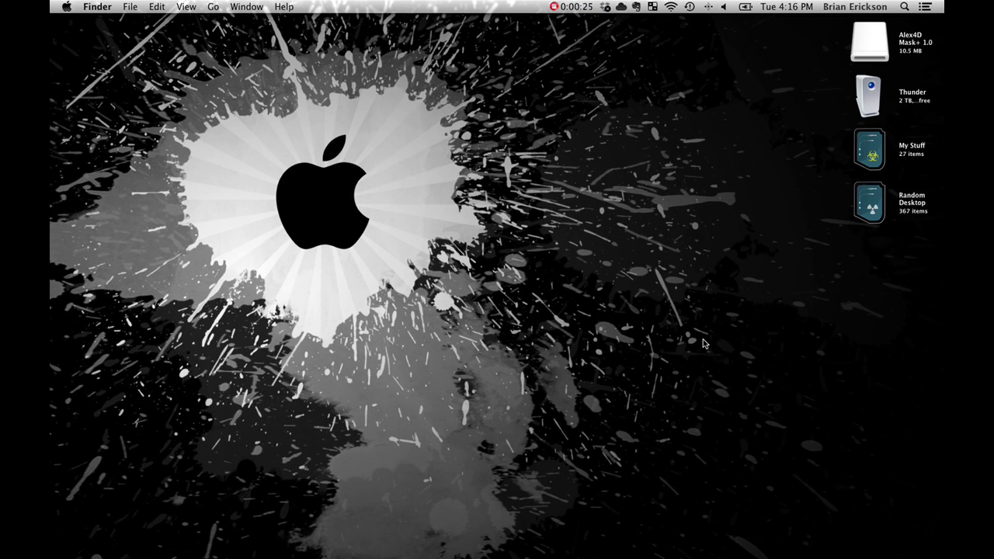
# Scroll through the videography page's Facebook timeline posts, then return to Final Cut Pro.
pyautogui.hotkey('ctrl', 'Left')
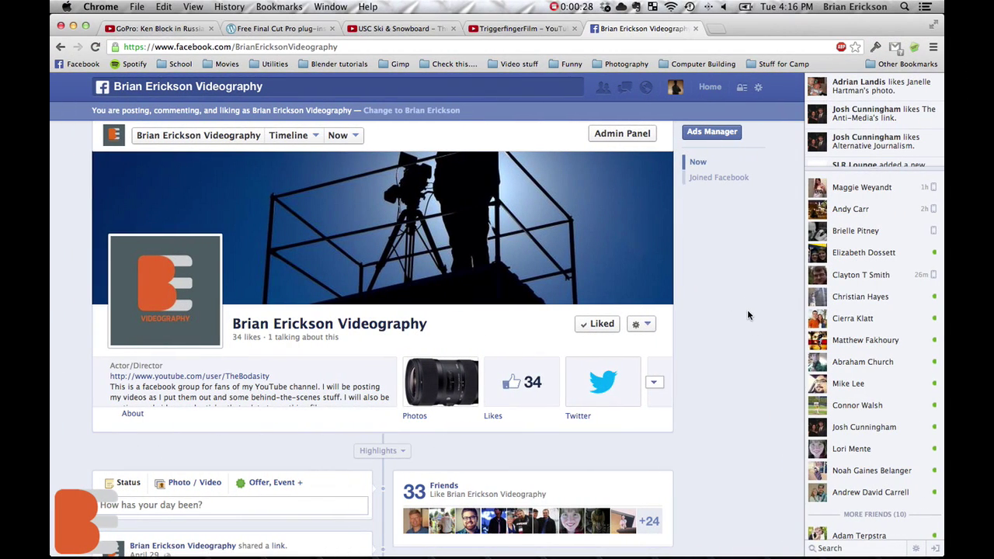
pyautogui.scroll(-3, 747, 315)
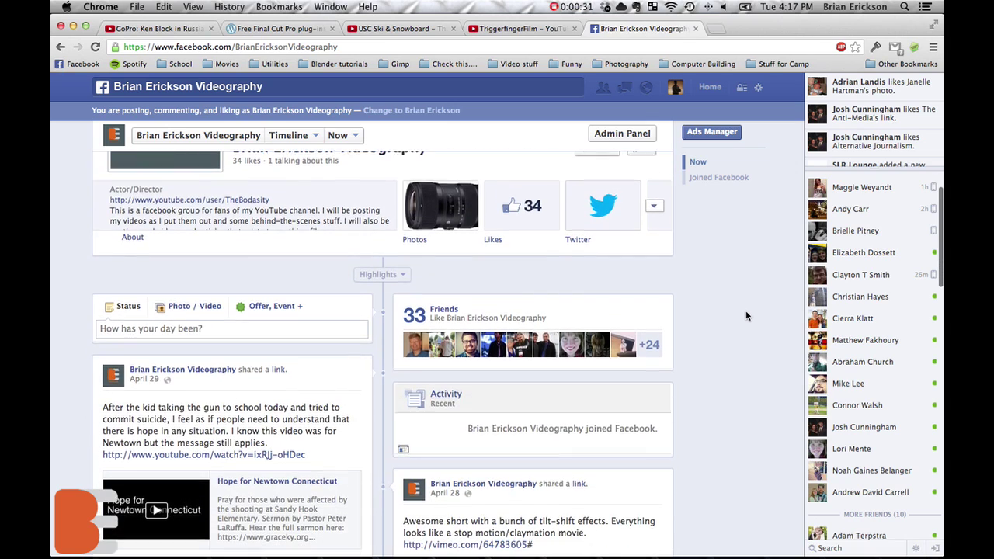
pyautogui.scroll(-2, 746, 314)
pyautogui.doubleClick(311, 46)
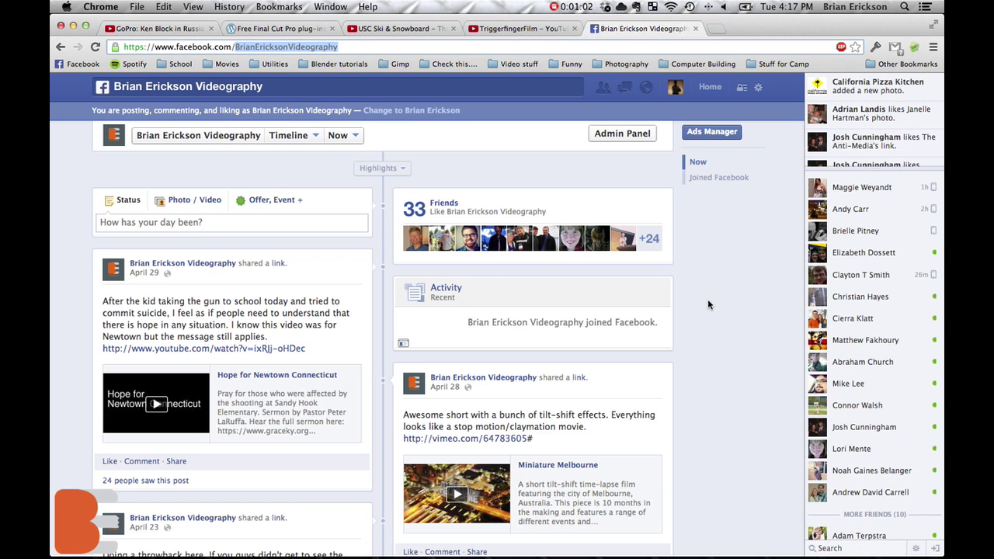
pyautogui.hotkey('ctrl', 'Left')
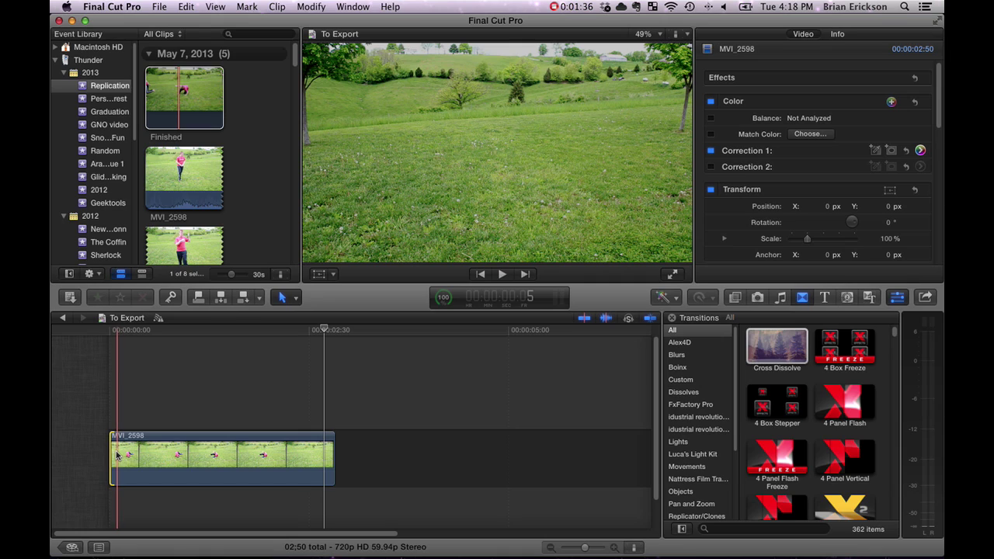
# Deselect MVI_2598, reset the playhead to the start, and show the Share destinations list.
pyautogui.click(117, 455)
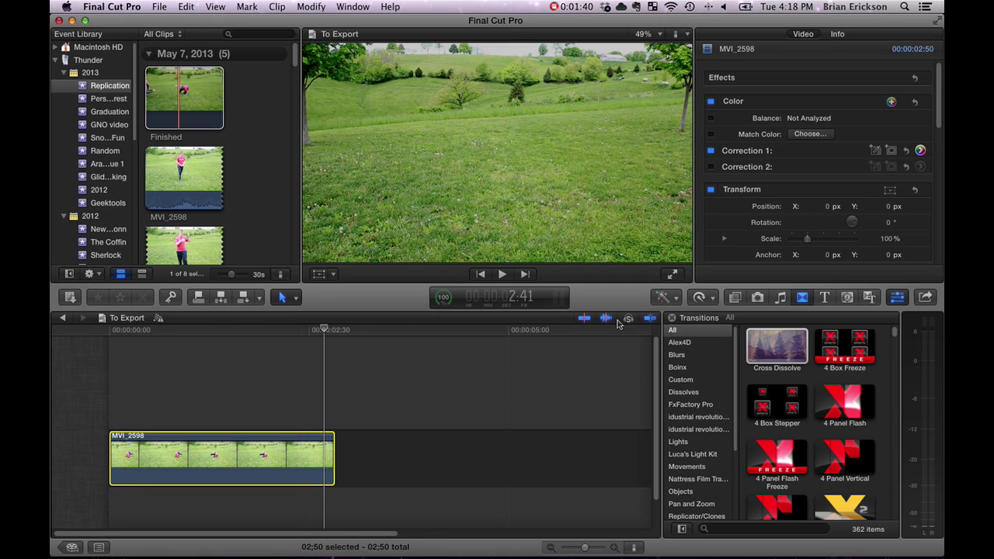
pyautogui.click(113, 378)
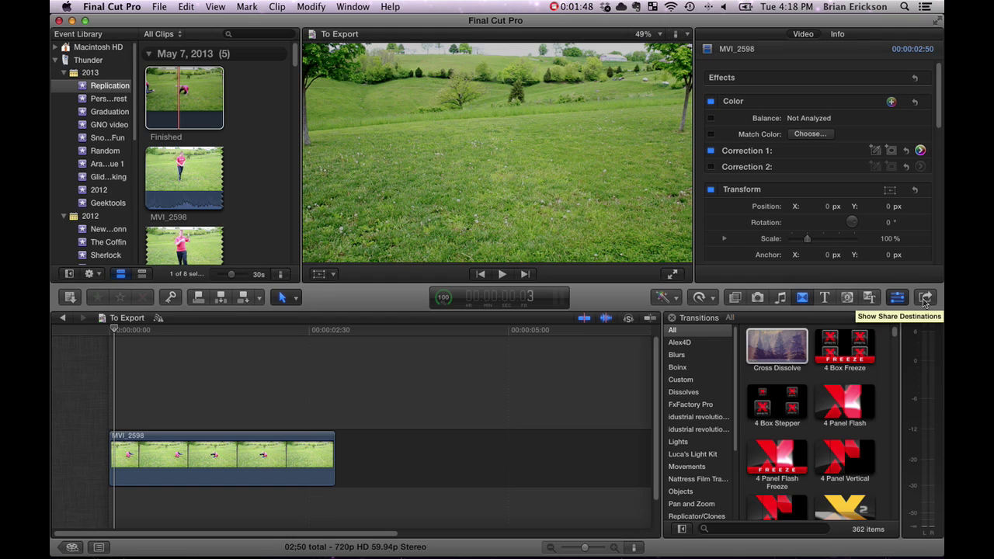
pyautogui.click(925, 298)
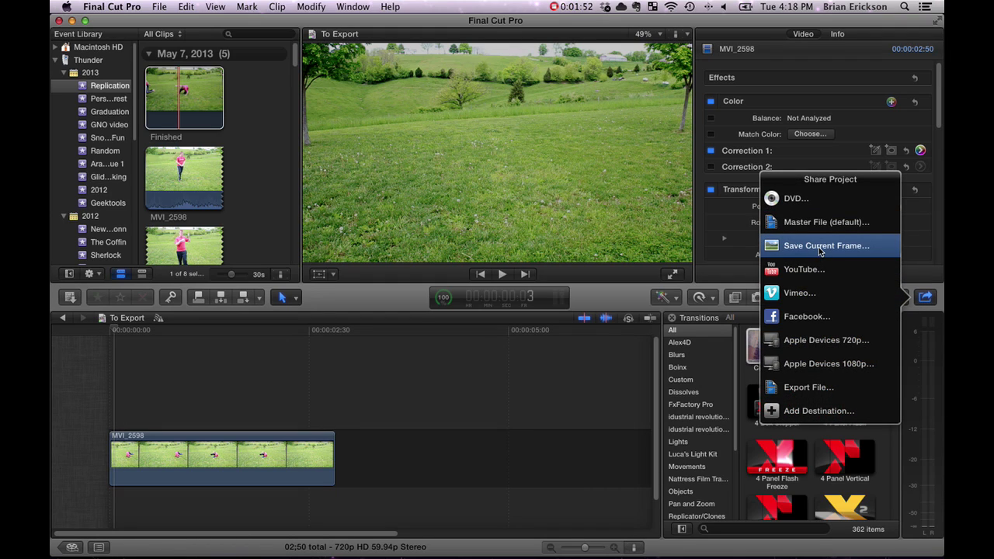
# Add Save Current Frame to the project's share destinations.
pyautogui.click(805, 411)
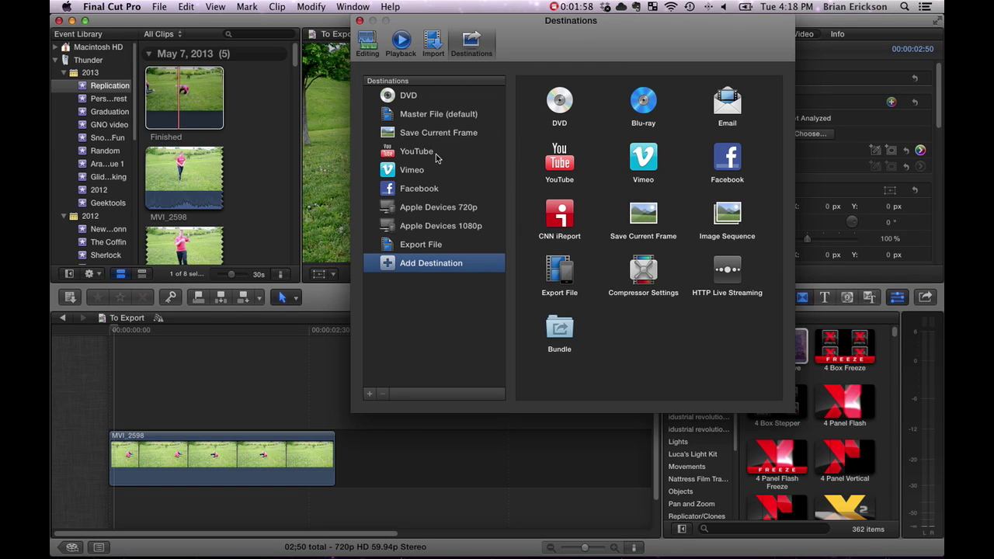
pyautogui.moveTo(638, 220); pyautogui.dragTo(419, 159)
pyautogui.click(360, 21)
# Confirm Save Current Frame exports as TIFF File, then cancel the export.
pyautogui.click(924, 296)
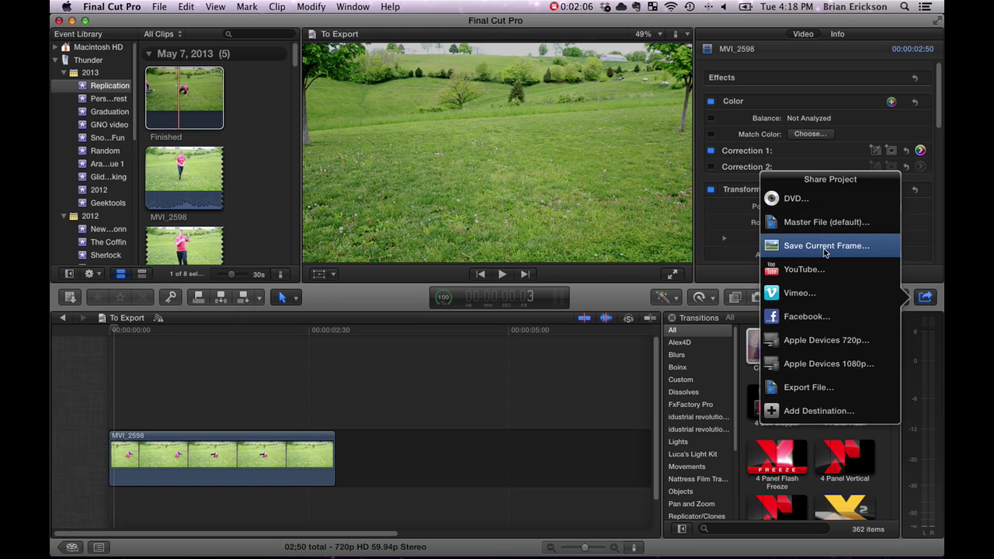
pyautogui.click(824, 247)
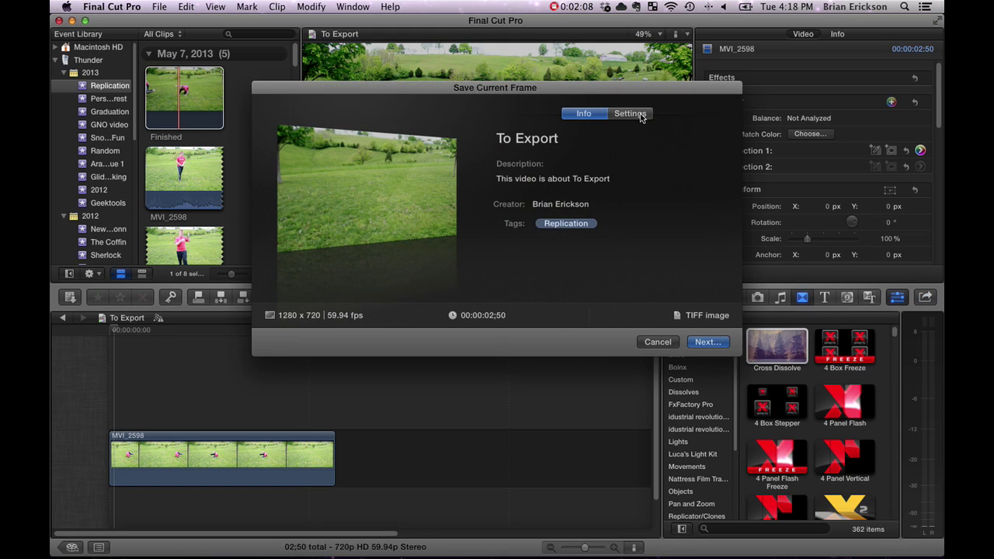
pyautogui.click(634, 117)
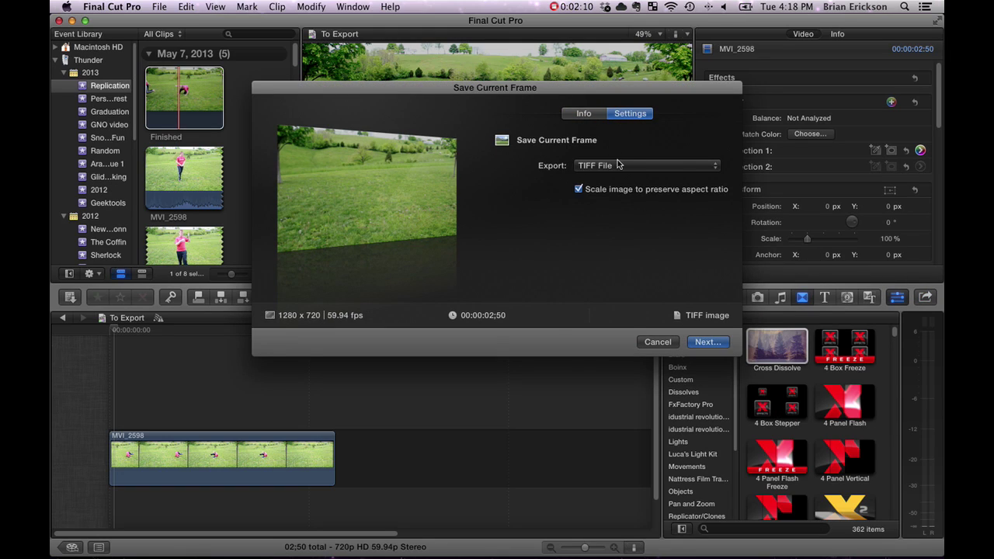
pyautogui.click(621, 165)
pyautogui.click(613, 142)
pyautogui.click(585, 115)
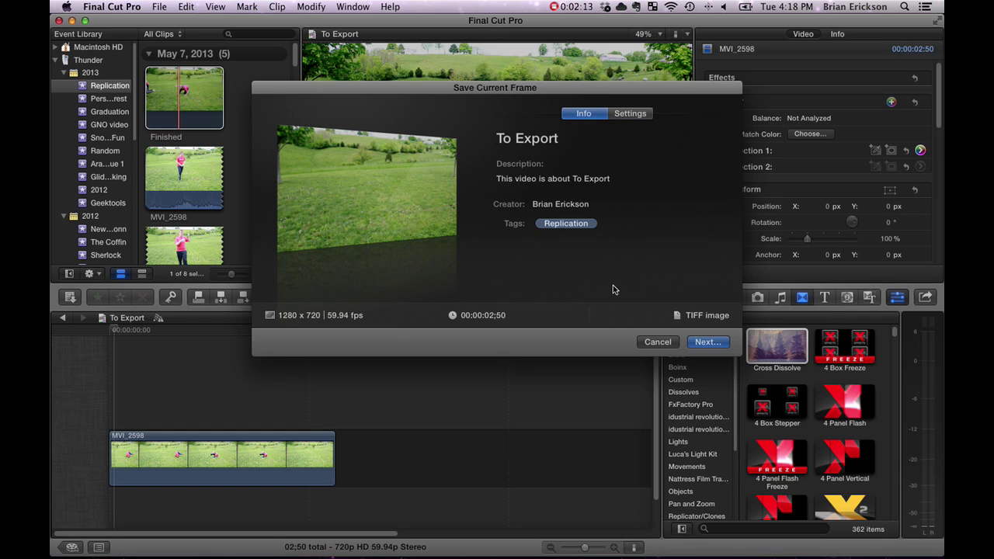
pyautogui.click(658, 343)
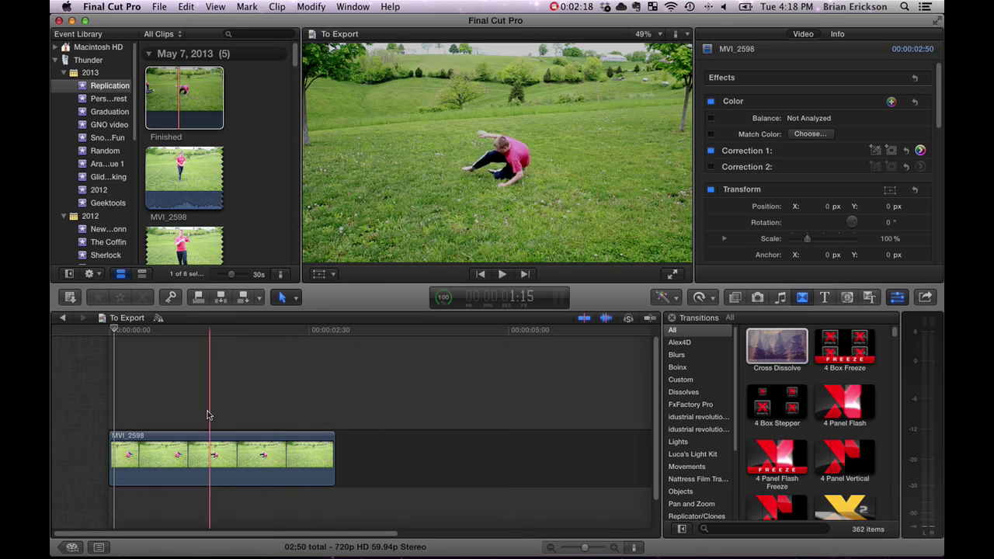
# Close the browser and open Thunder > Motion Projects > Replication in Finder.
pyautogui.hotkey('ctrl', 'Right')
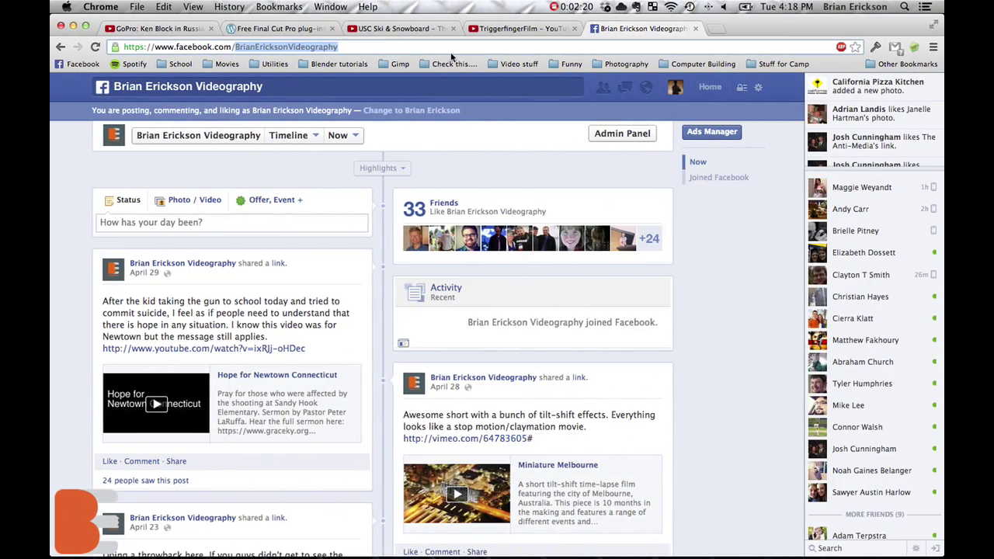
pyautogui.click(64, 26)
pyautogui.click(870, 43)
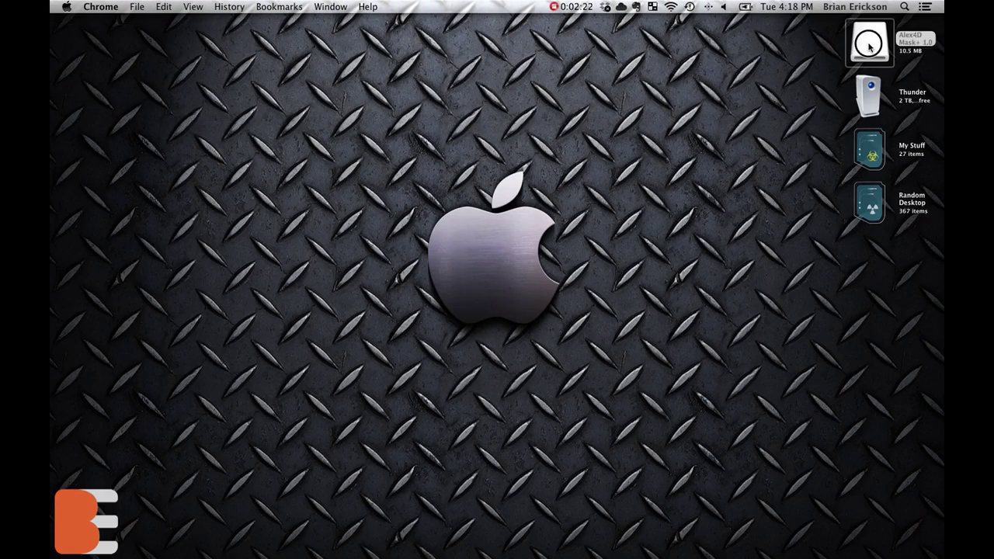
pyautogui.click(877, 92)
pyautogui.doubleClick(878, 92)
pyautogui.doubleClick(610, 110)
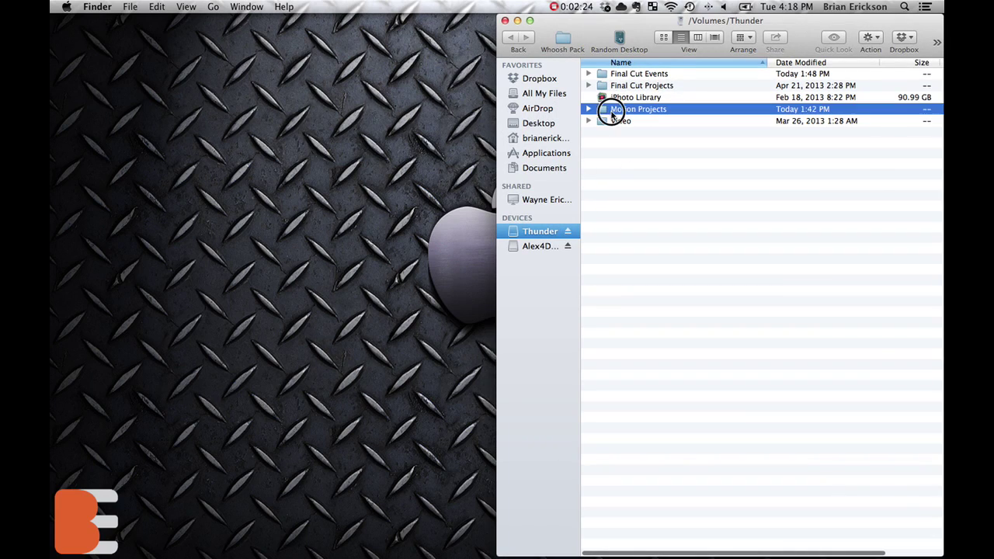
pyautogui.doubleClick(628, 133)
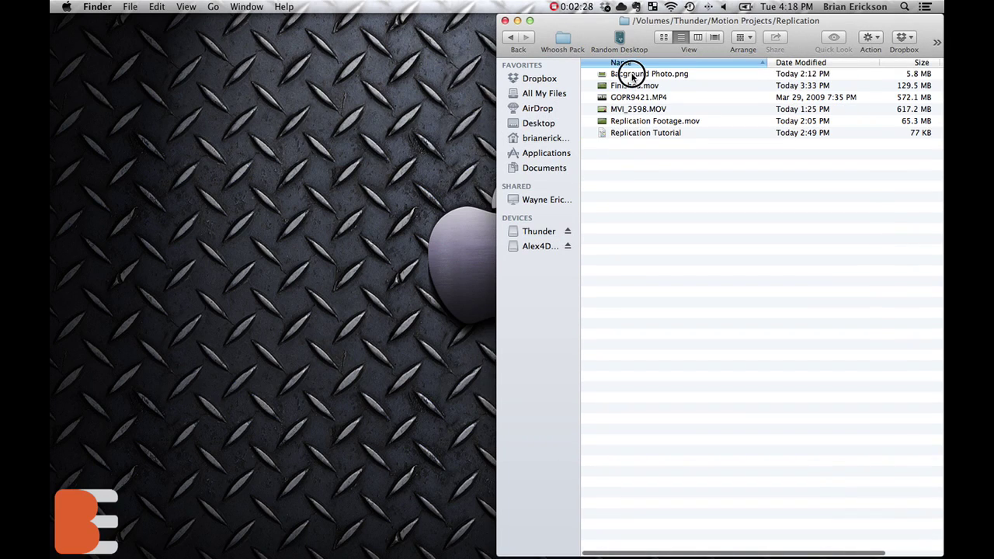
# Drop Bacground Photo.png under MVI_2598 in the timeline and lengthen it past the clip.
pyautogui.moveTo(631, 74); pyautogui.dragTo(107, 458)
pyautogui.moveTo(440, 468); pyautogui.dragTo(153, 403)
pyautogui.moveTo(425, 466); pyautogui.dragTo(599, 454)
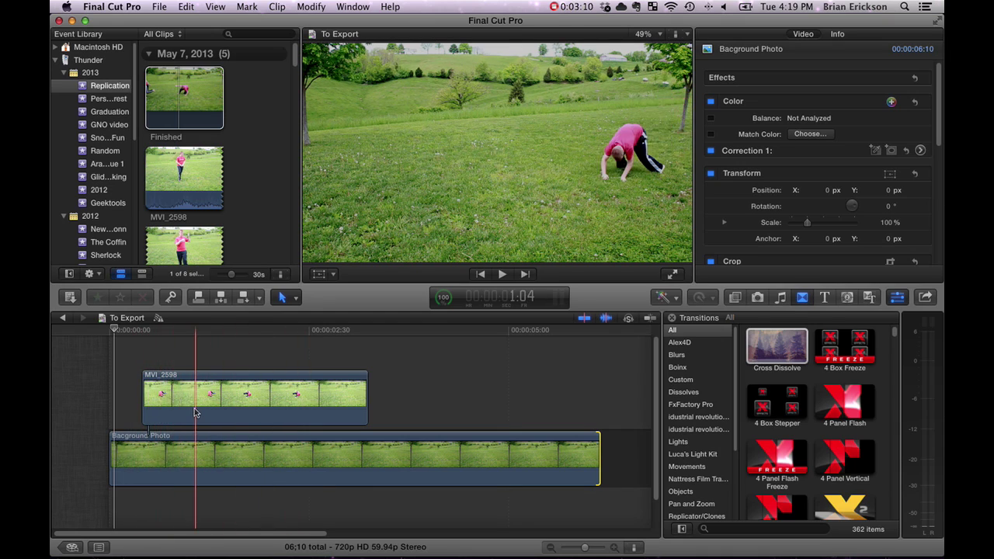
# Close the Replication window, read the Alex4D Mask+ blog post in Chrome, and return to Final Cut Pro.
pyautogui.hotkey('ctrl', 'Right')
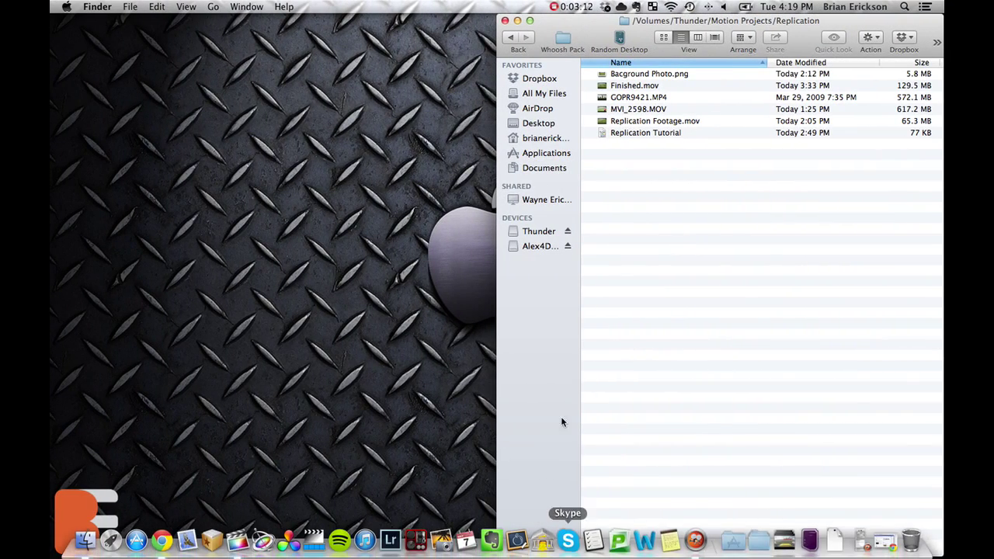
pyautogui.click(505, 21)
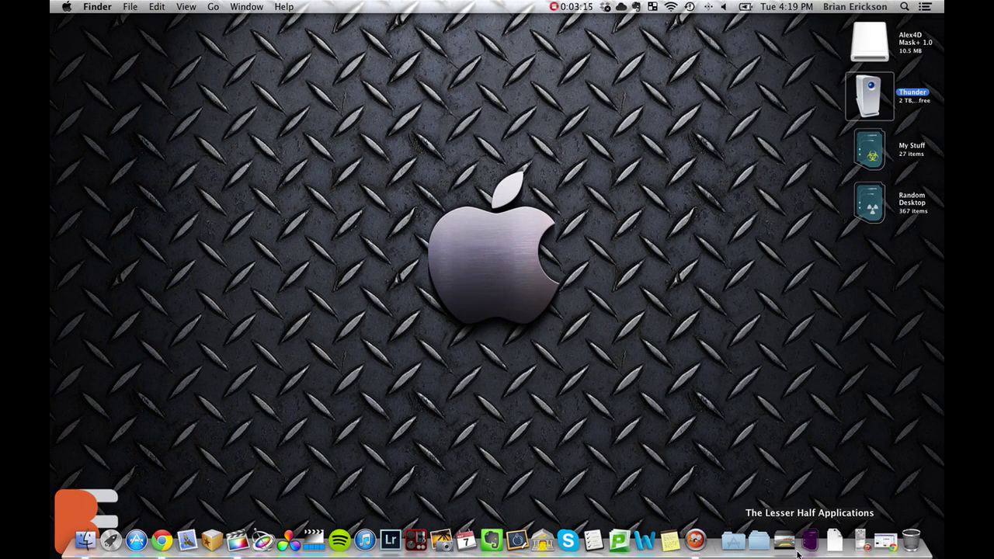
pyautogui.click(885, 541)
pyautogui.click(273, 28)
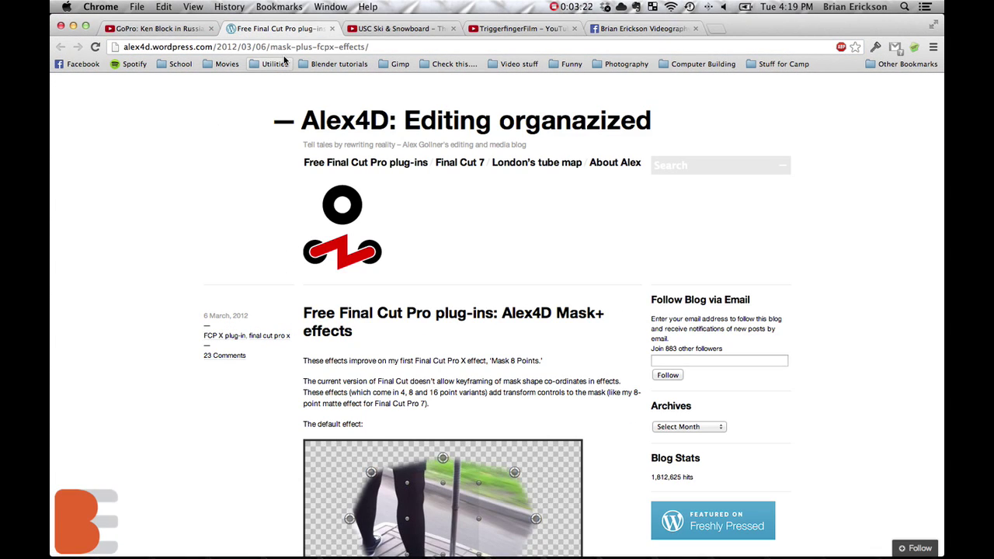
pyautogui.scroll(-5, 235, 168)
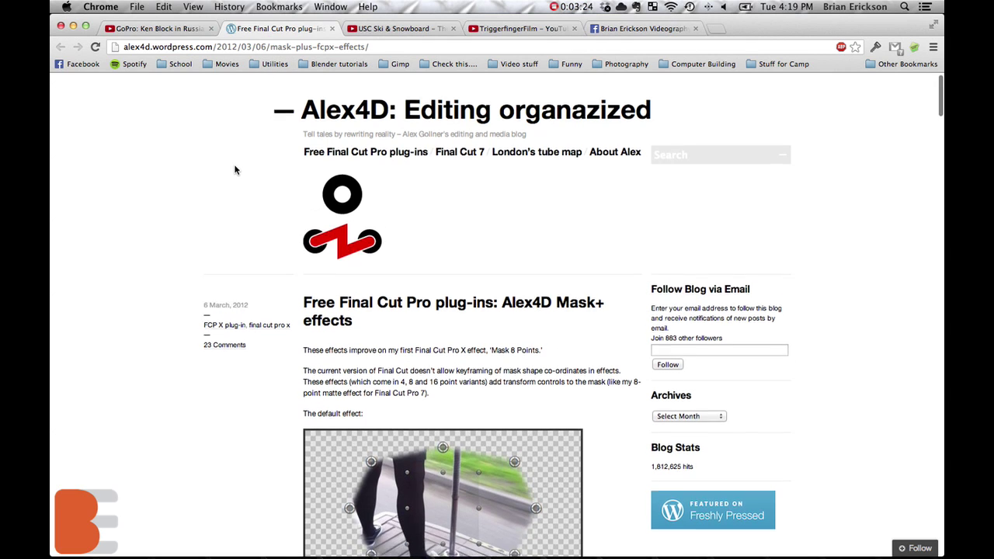
pyautogui.scroll(-20, 232, 175)
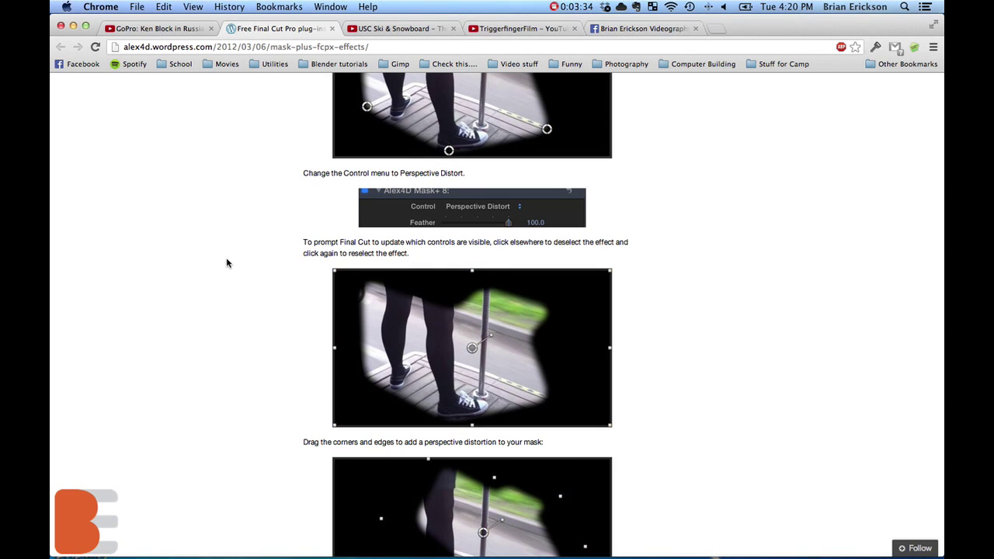
pyautogui.press('super+Tab')
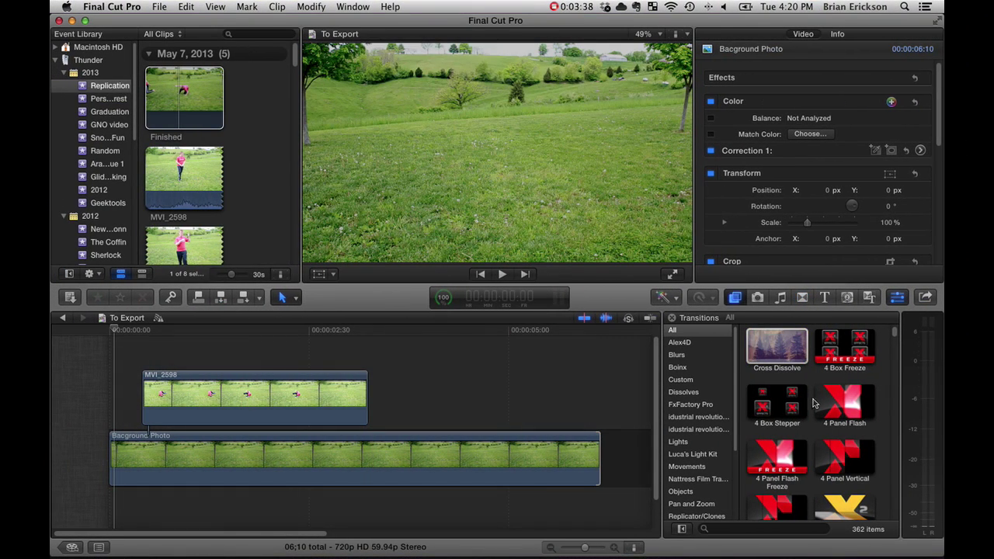
# Show the Effects browser and cross-check it against the Alex4D blog post.
pyautogui.press('super+5')
pyautogui.scroll(-5, 689, 439)
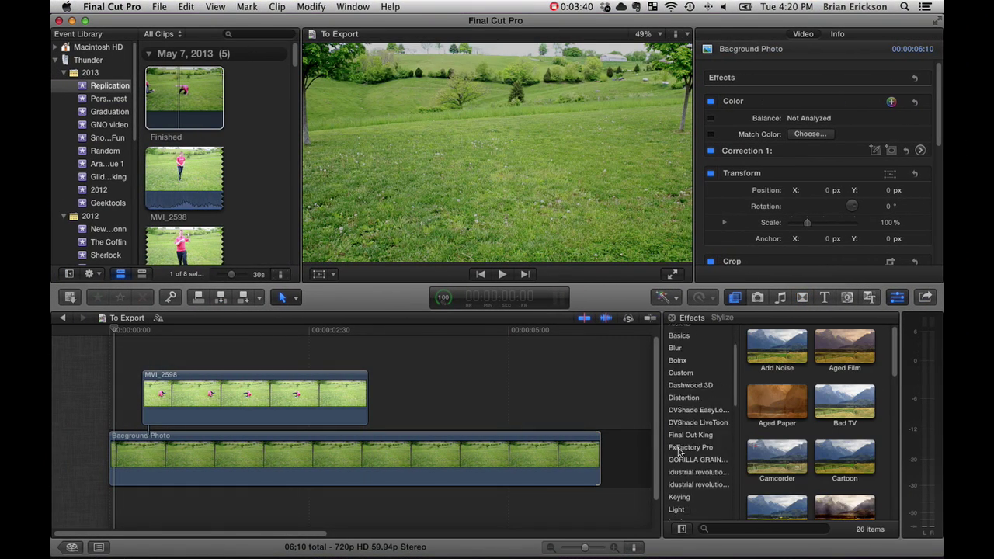
pyautogui.scroll(5, 687, 443)
pyautogui.press('super+Tab')
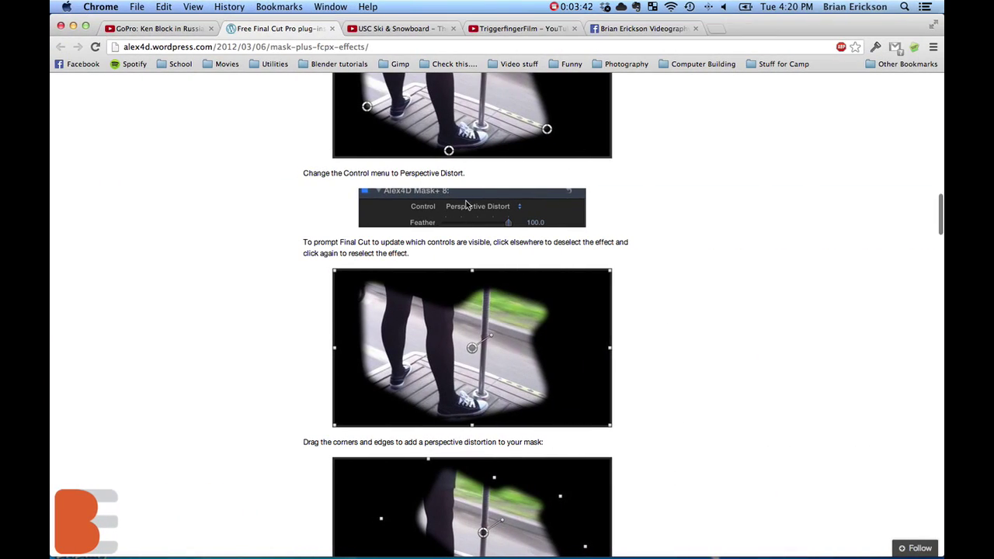
pyautogui.scroll(-20, 466, 203)
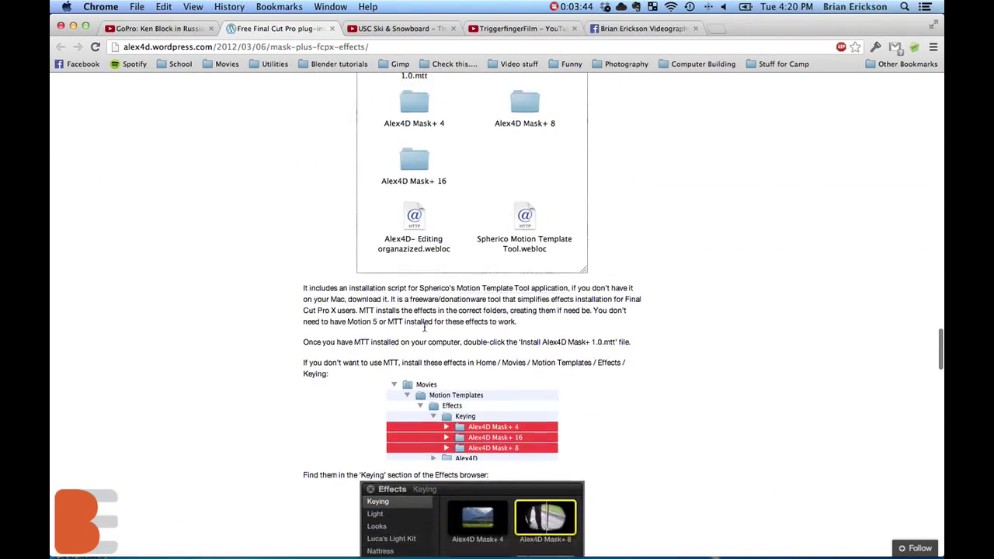
pyautogui.scroll(-3, 423, 327)
pyautogui.hotkey('ctrl', 'Left')
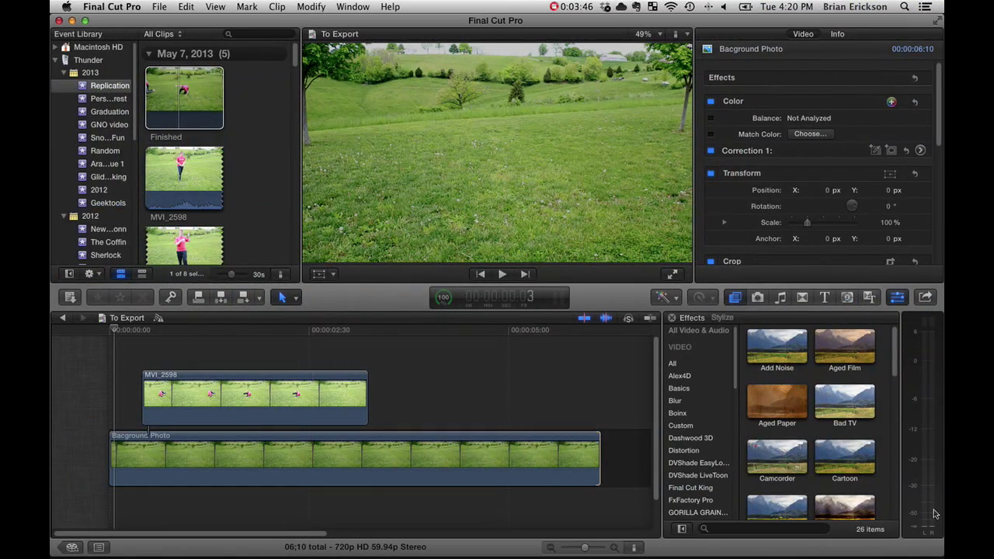
# Filter to the Alex4D category, drop Alex4D Mask+ 4 onto MVI_2598, and play it back.
pyautogui.scroll(-3, 810, 420)
pyautogui.scroll(-5, 687, 494)
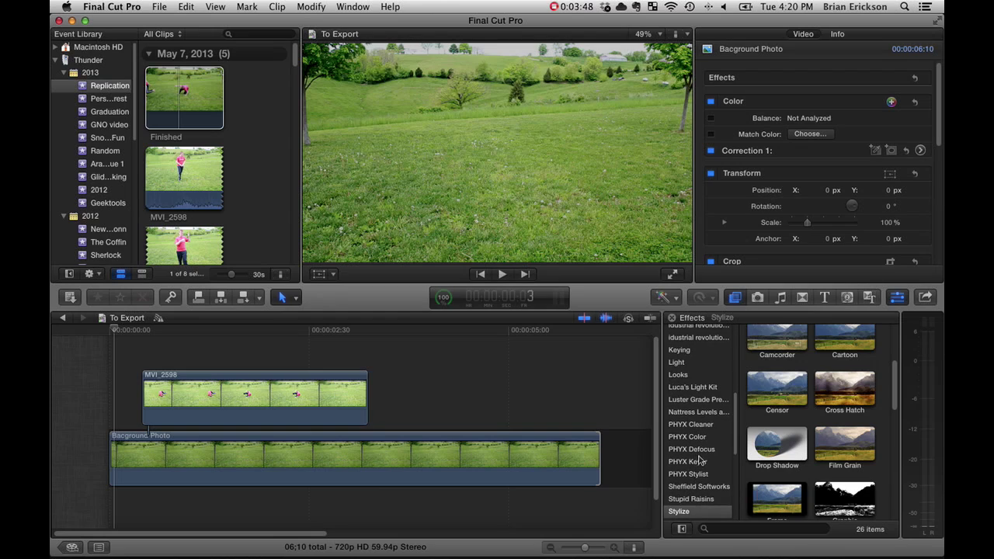
pyautogui.scroll(10, 702, 461)
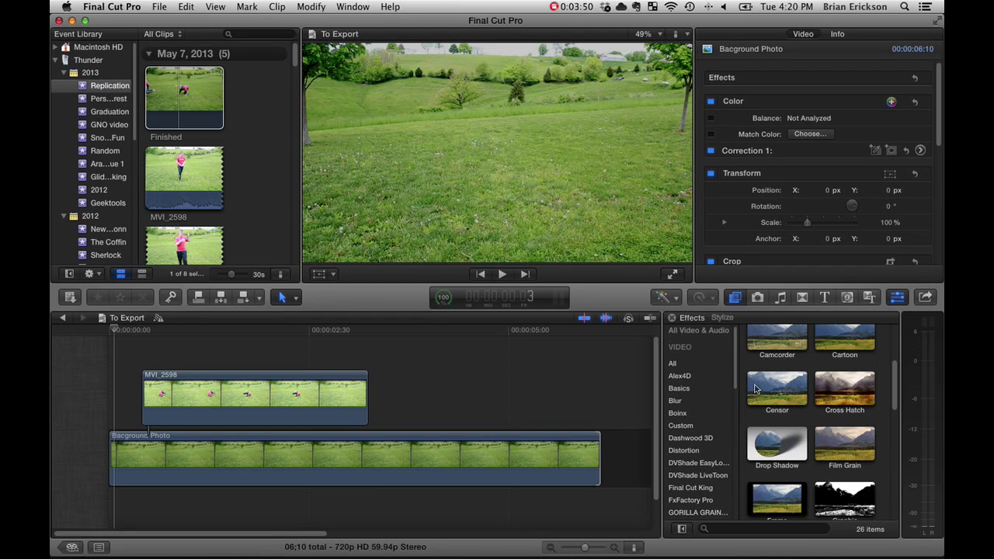
pyautogui.click(698, 376)
pyautogui.moveTo(858, 353); pyautogui.dragTo(207, 402)
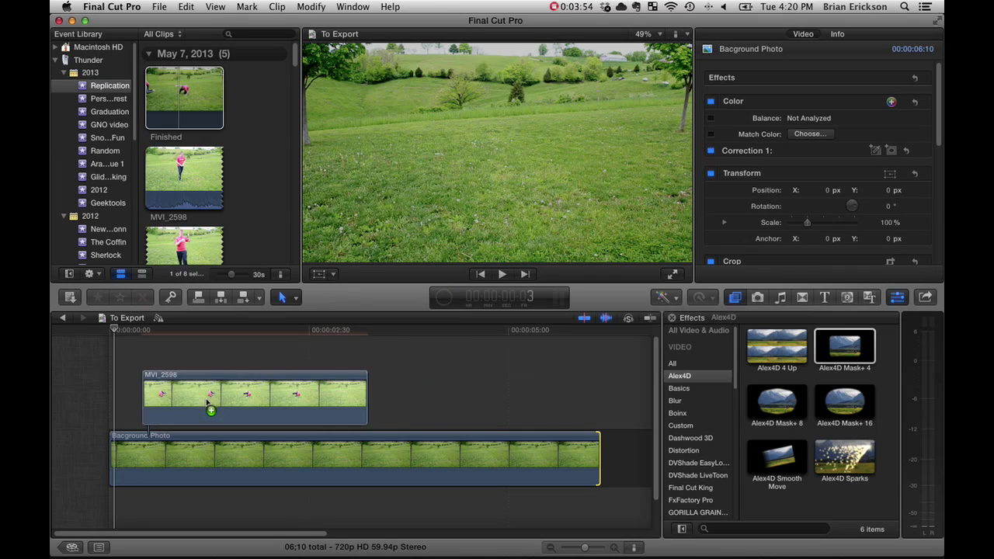
pyautogui.press('space')
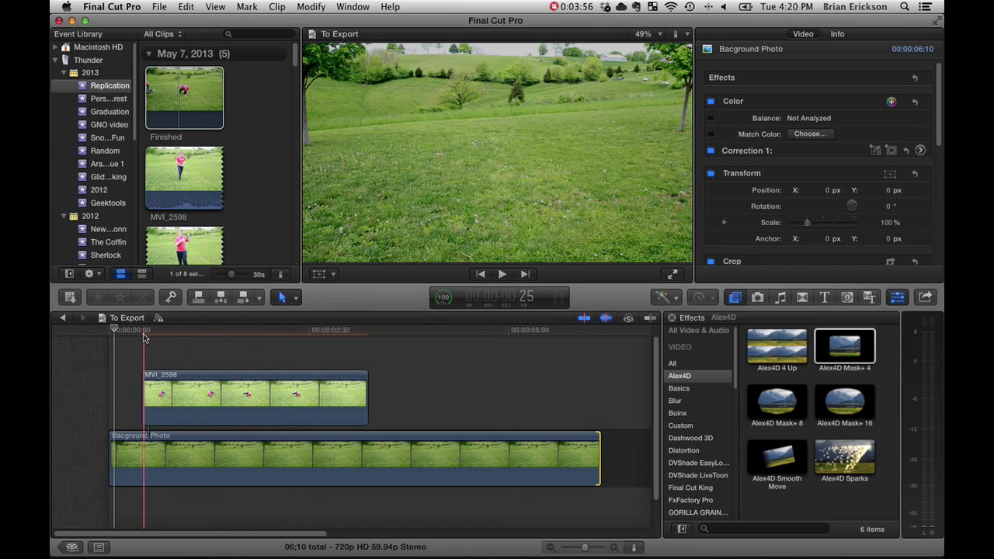
# Park the playhead near the clip start and drag the Mask+ shape and corners into an upright rectangle.
pyautogui.click(138, 329)
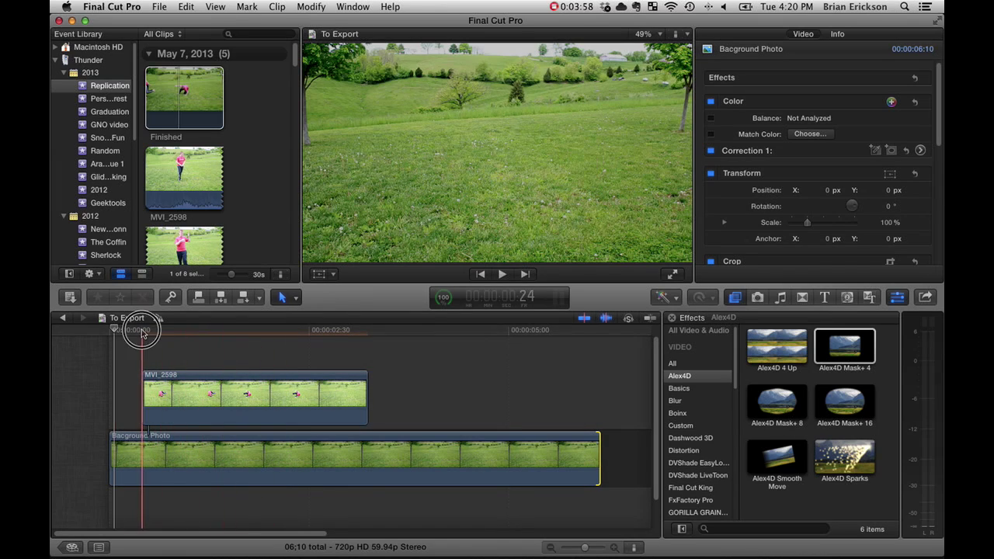
pyautogui.click(144, 376)
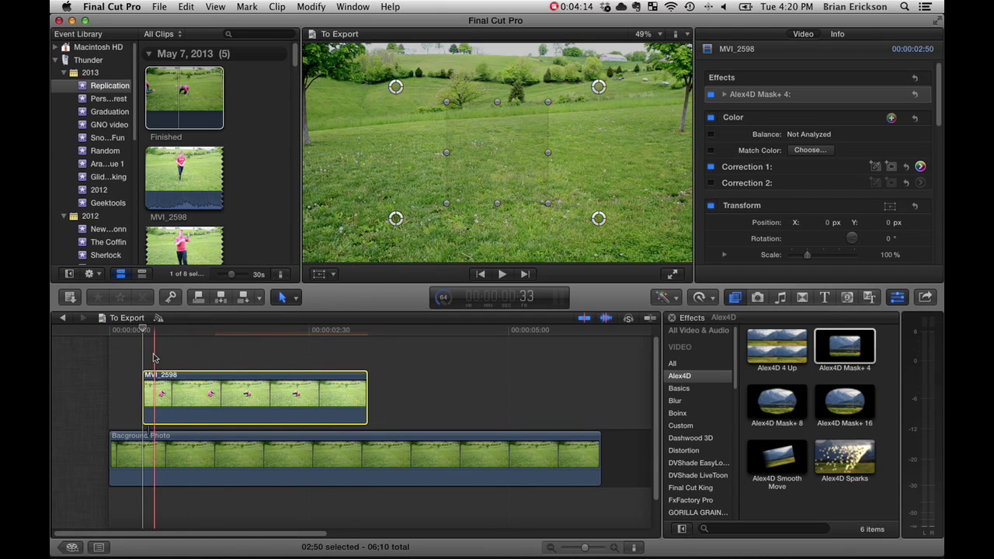
pyautogui.click(143, 329)
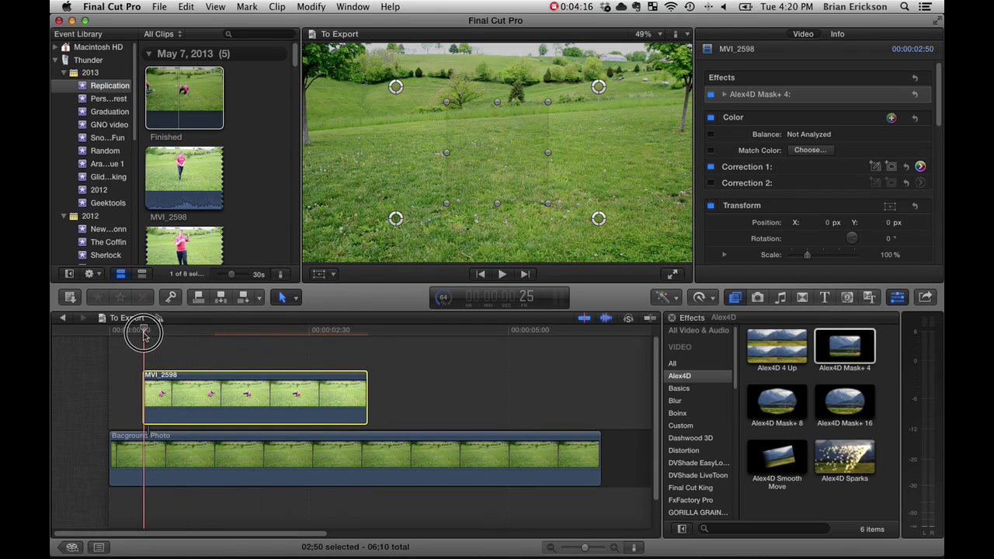
pyautogui.moveTo(505, 178); pyautogui.dragTo(673, 153)
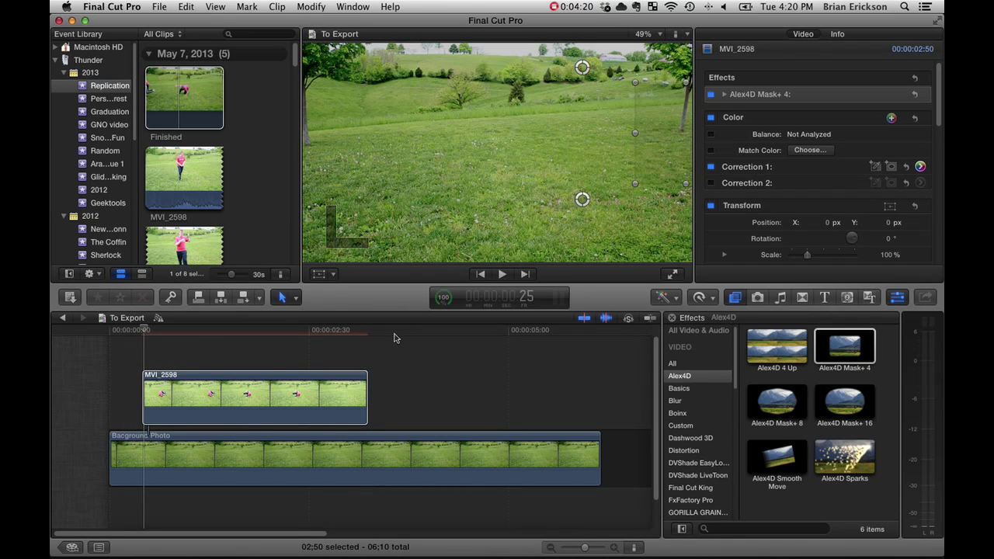
pyautogui.moveTo(394, 334); pyautogui.dragTo(166, 331)
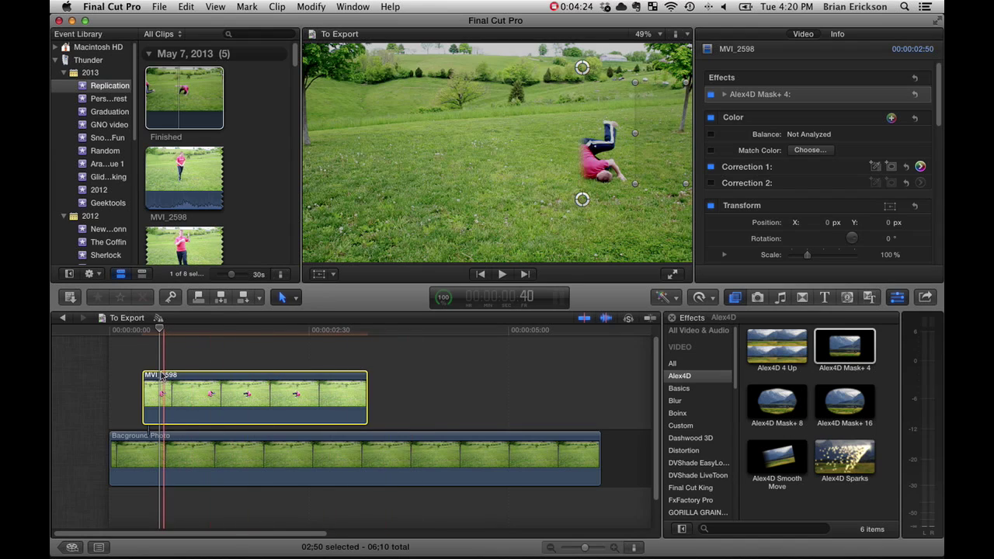
pyautogui.moveTo(653, 152); pyautogui.dragTo(668, 122)
pyautogui.moveTo(652, 158); pyautogui.dragTo(528, 164)
pyautogui.moveTo(590, 195); pyautogui.dragTo(603, 197)
pyautogui.moveTo(658, 214); pyautogui.dragTo(631, 214)
pyautogui.click(251, 463)
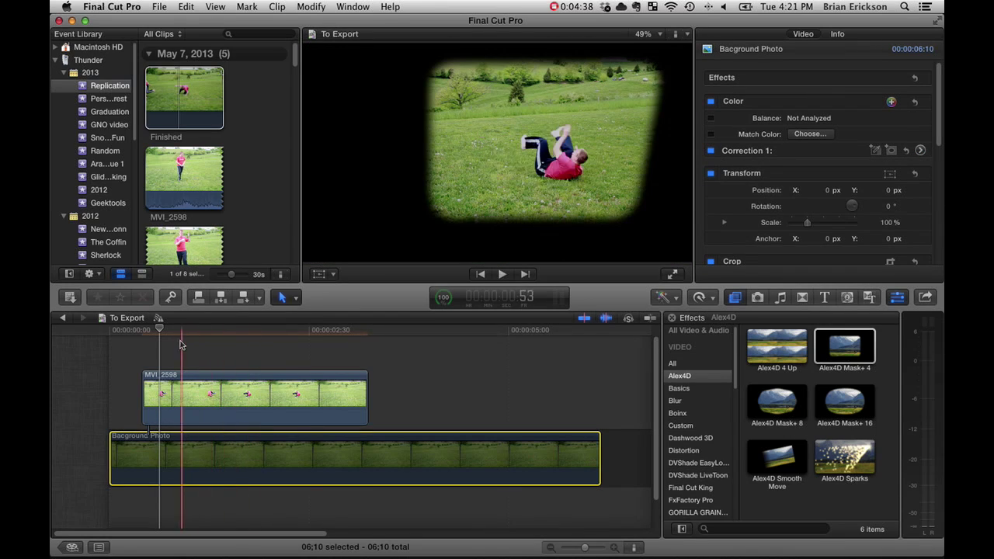
# Pull all four Mask+ corners inward on MVI_2598, then drag the mask to the frame's right edge.
pyautogui.click(153, 330)
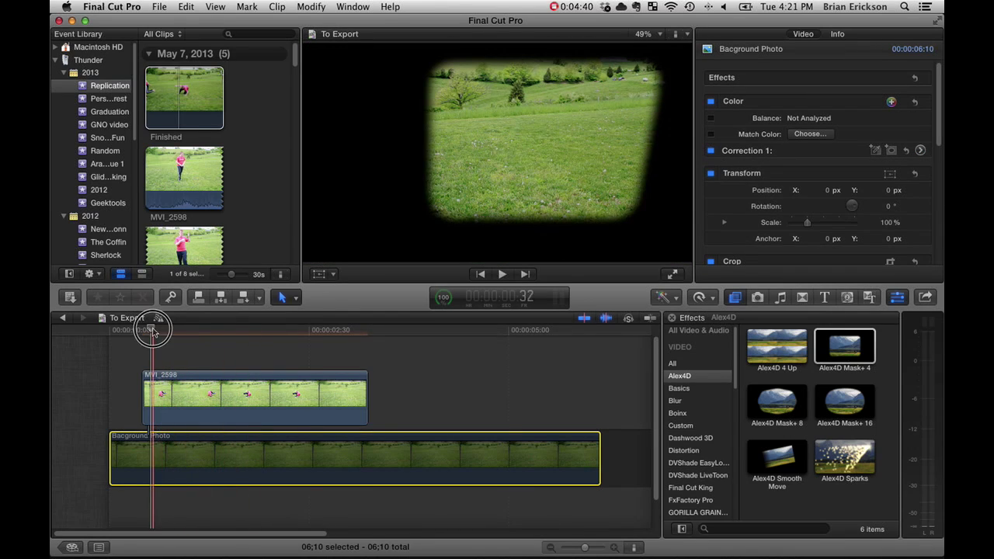
pyautogui.moveTo(153, 330); pyautogui.dragTo(159, 331)
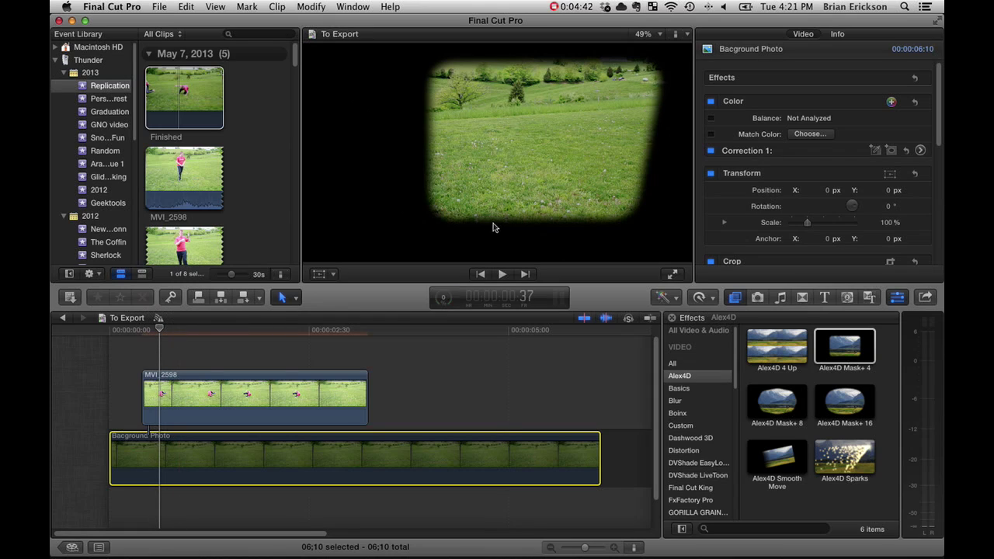
pyautogui.click(238, 399)
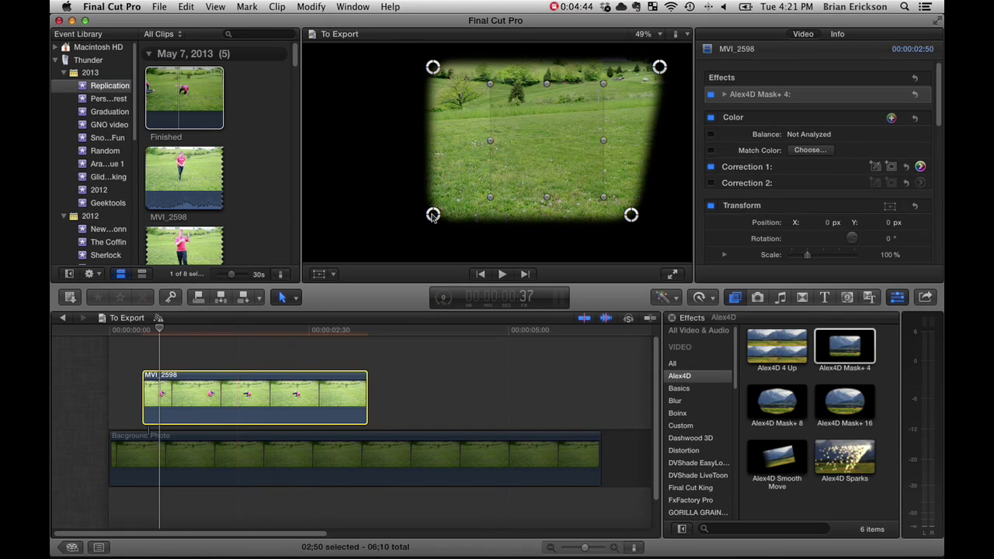
pyautogui.moveTo(443, 214); pyautogui.dragTo(453, 210)
pyautogui.moveTo(432, 67); pyautogui.dragTo(454, 68)
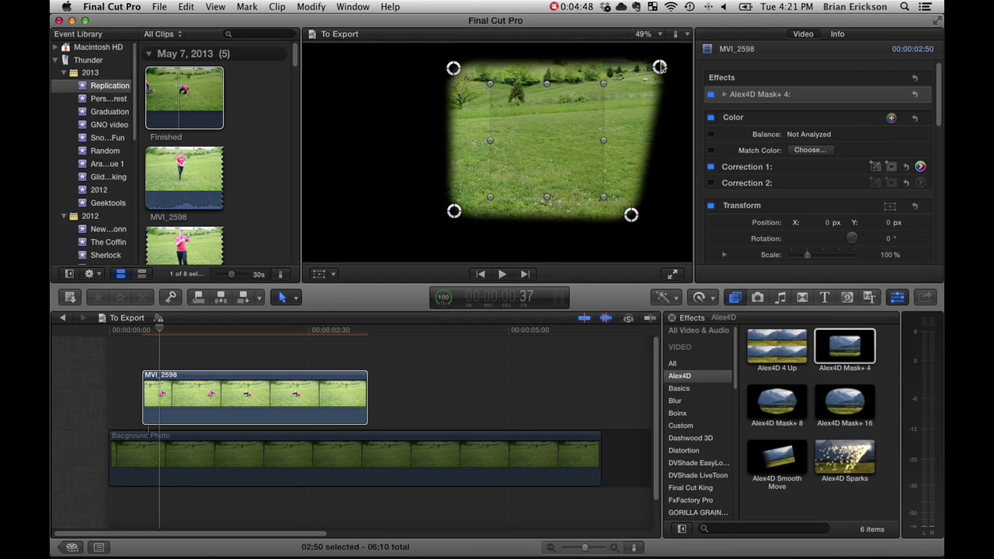
pyautogui.moveTo(660, 68); pyautogui.dragTo(625, 69)
pyautogui.moveTo(630, 215)
pyautogui.mouseDown()
pyautogui.moveTo(622, 218)
pyautogui.moveTo(625, 209)
pyautogui.mouseUp()
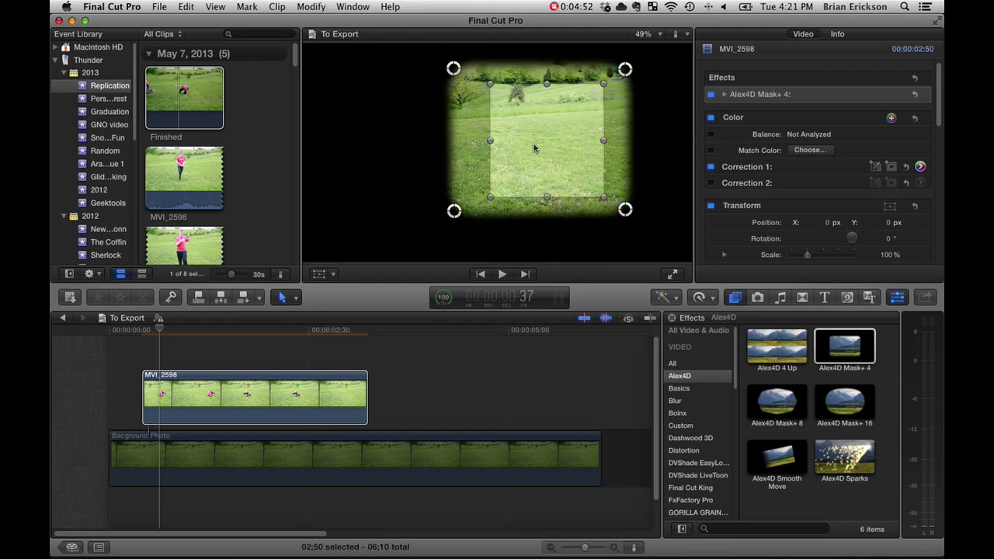
pyautogui.moveTo(538, 147); pyautogui.dragTo(540, 148)
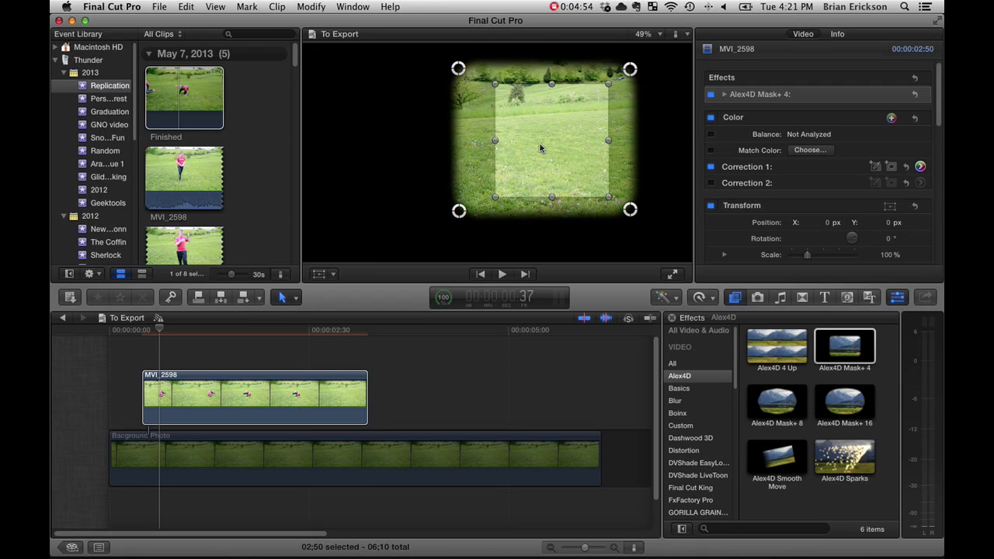
pyautogui.moveTo(551, 146); pyautogui.dragTo(685, 121)
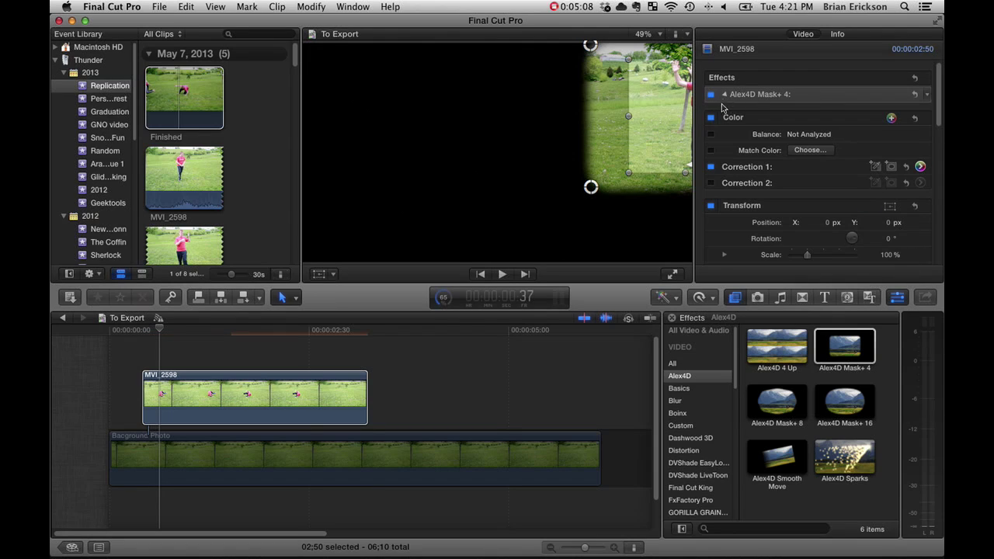
# Set the Alex4D Mask+ 4 Feather to 181 and shift the mask right to X 1.01 px.
pyautogui.click(724, 94)
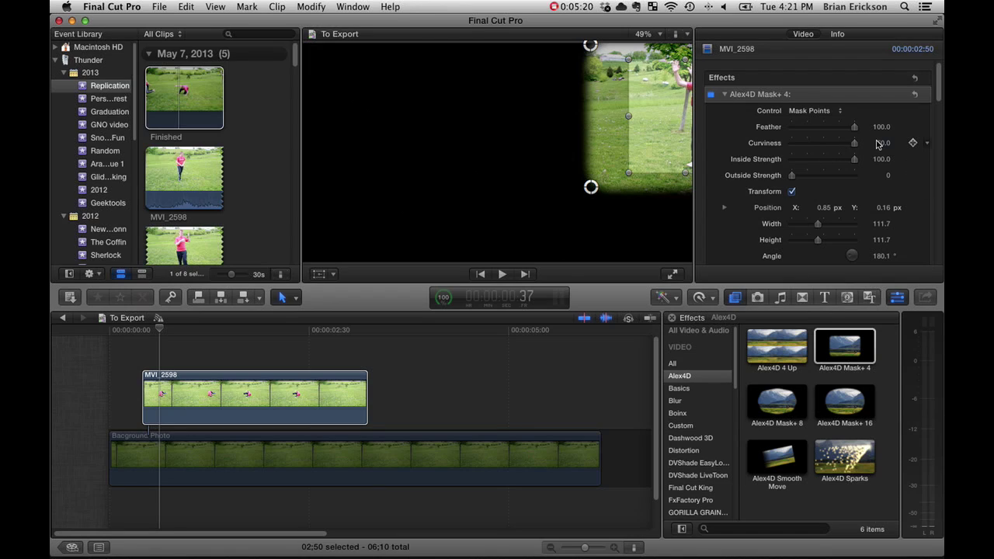
pyautogui.moveTo(881, 128); pyautogui.dragTo(881, 120)
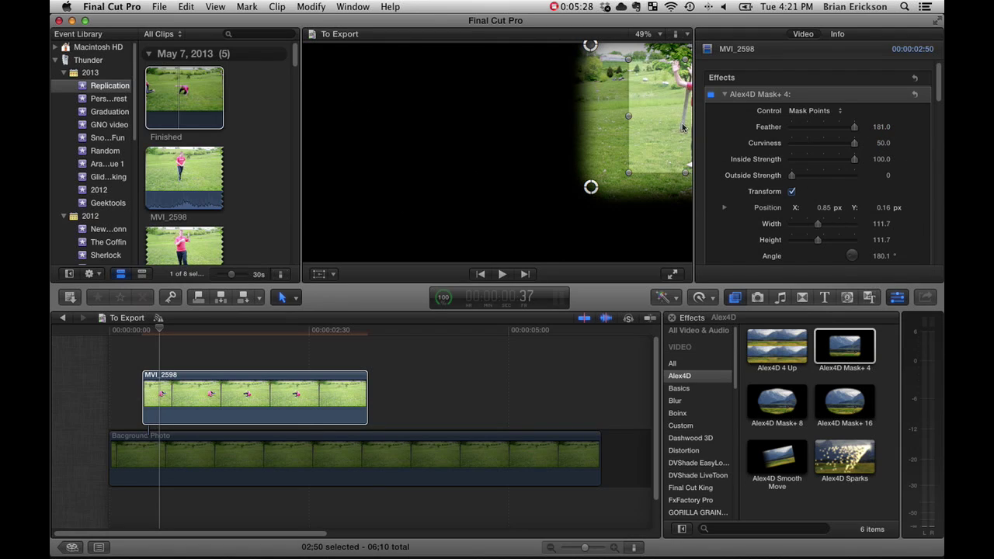
pyautogui.moveTo(683, 128); pyautogui.dragTo(710, 126)
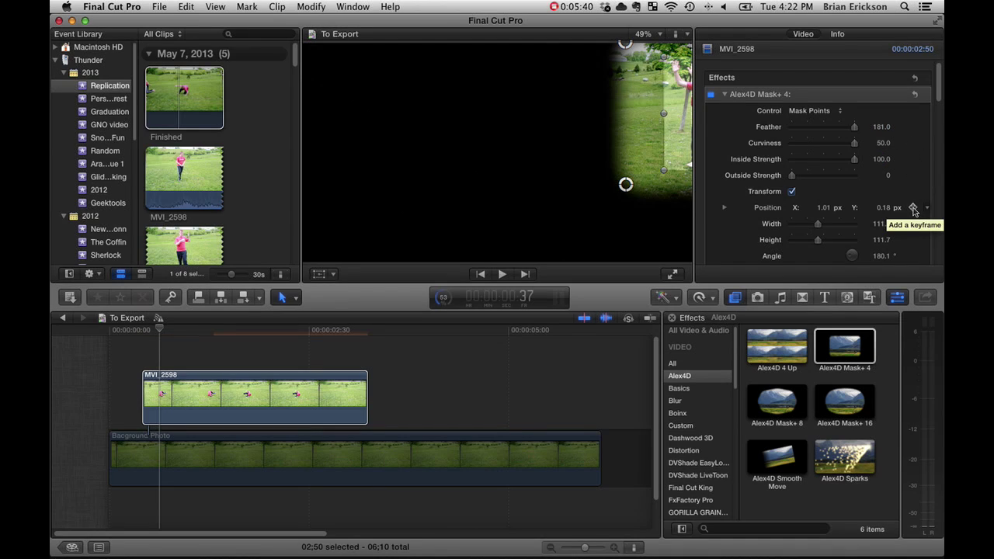
# Set a mask Position keyframe at the start of MVI_2598 and nudge the window left.
pyautogui.click(913, 208)
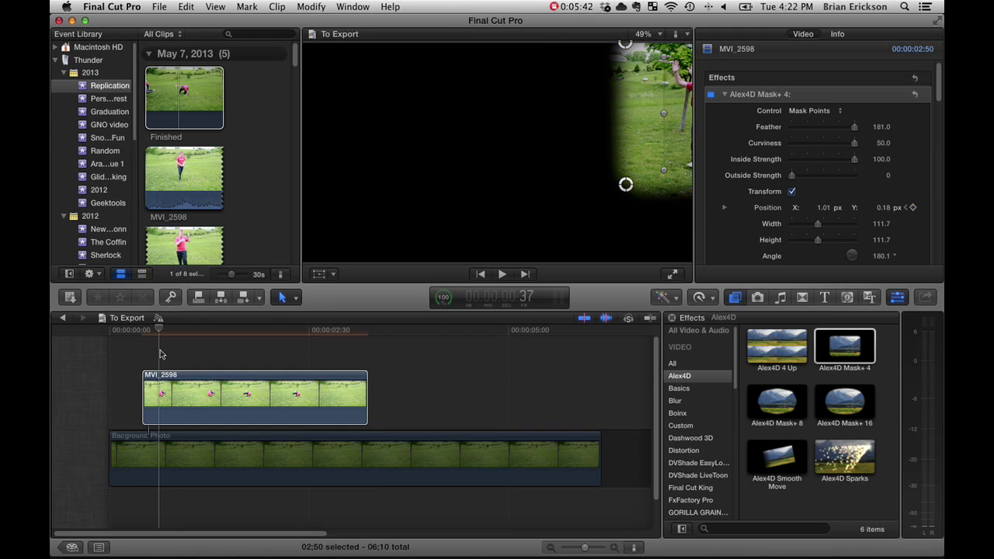
pyautogui.moveTo(127, 329); pyautogui.dragTo(152, 330)
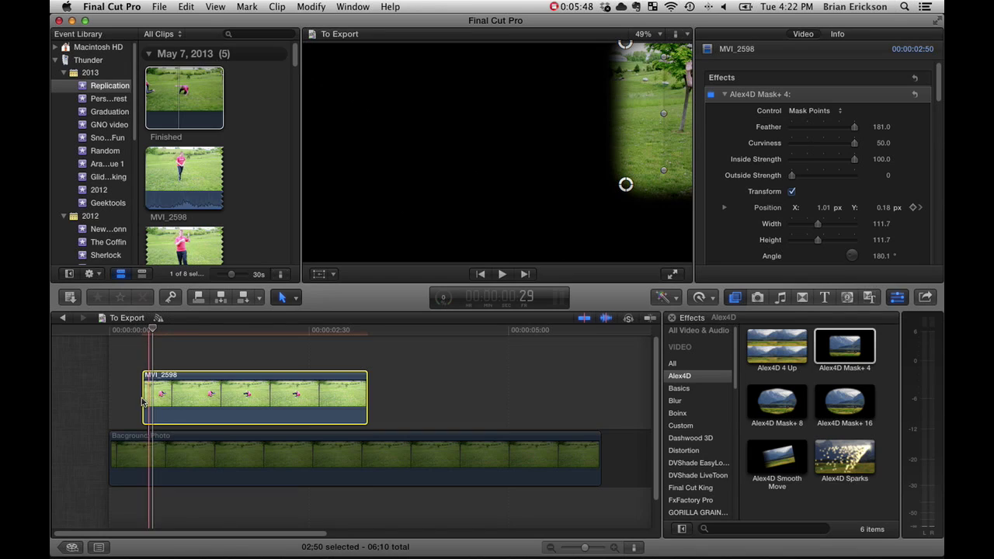
pyautogui.moveTo(145, 396); pyautogui.dragTo(147, 396)
pyautogui.moveTo(152, 331); pyautogui.dragTo(165, 331)
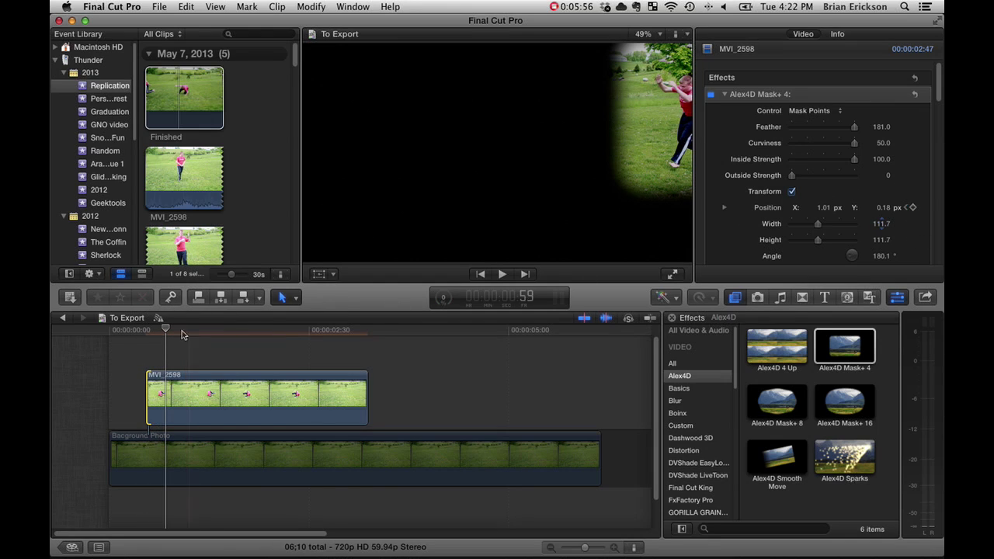
pyautogui.click(172, 394)
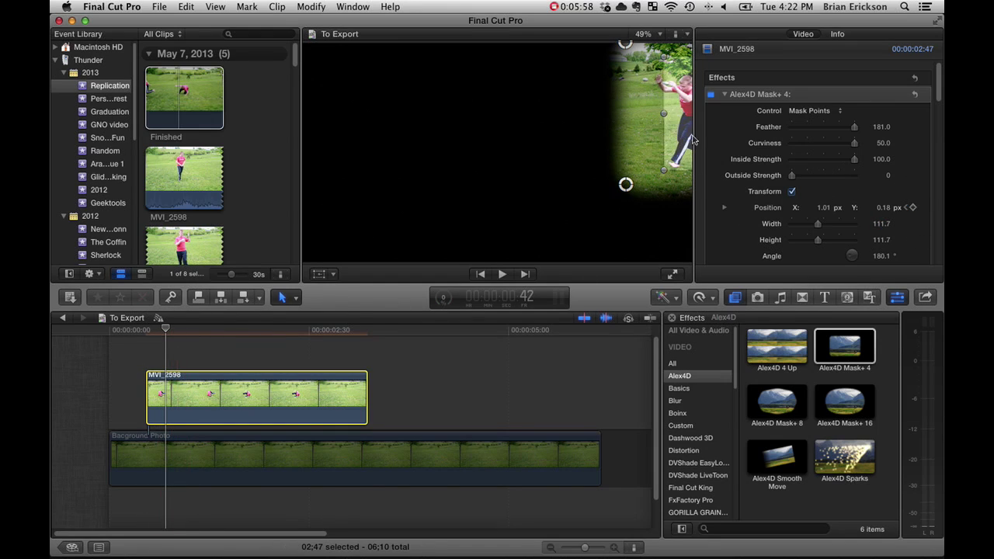
pyautogui.moveTo(685, 141); pyautogui.dragTo(656, 144)
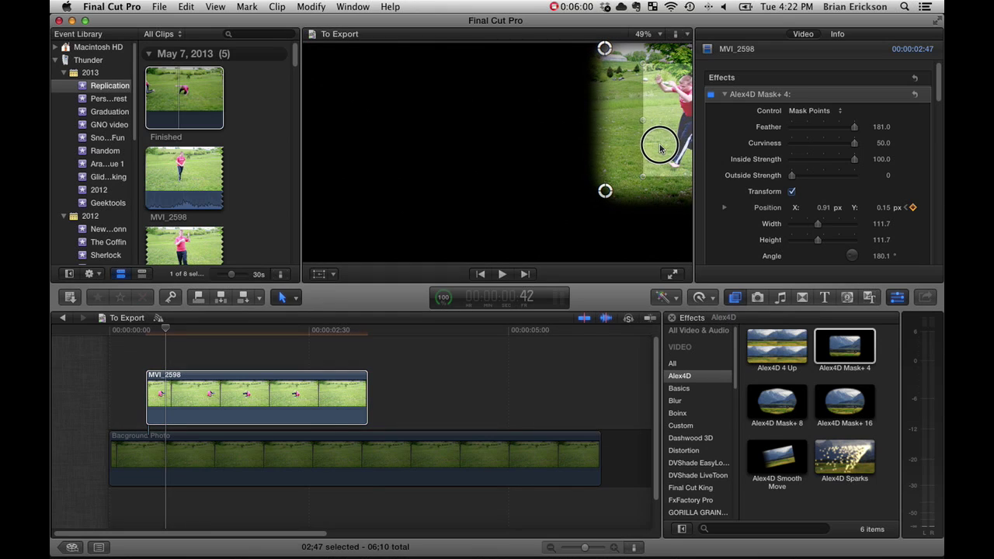
pyautogui.click(356, 365)
pyautogui.click(353, 384)
# Keyframe the mask moving left with the person, reaching frame centre at 1:33 and past it by 2:02.
pyautogui.click(173, 329)
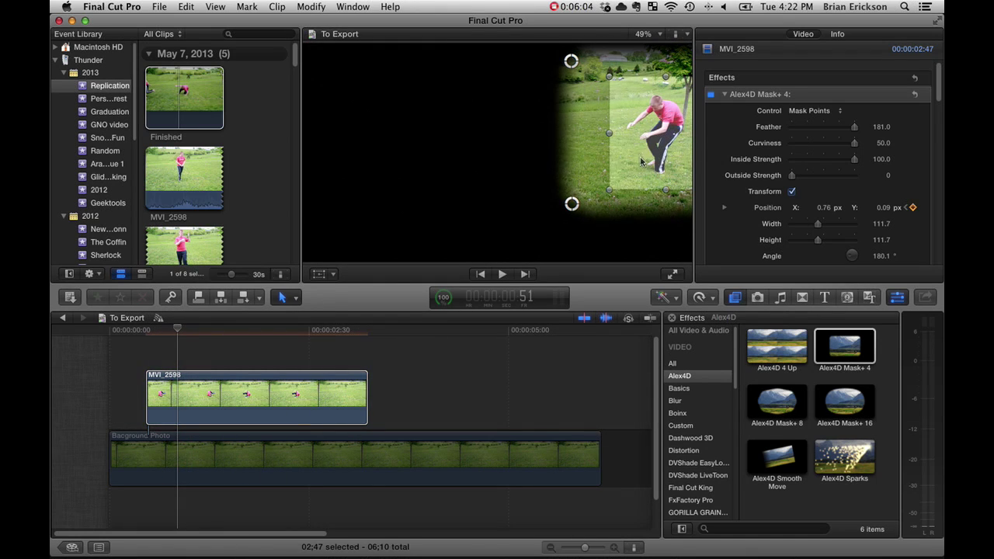
pyautogui.moveTo(178, 329); pyautogui.dragTo(210, 329)
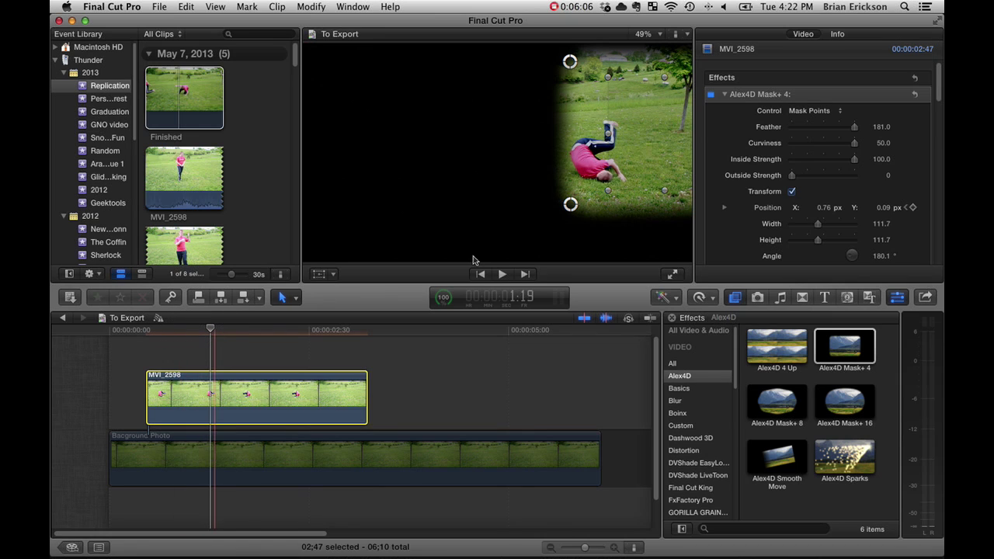
pyautogui.moveTo(652, 164); pyautogui.dragTo(586, 178)
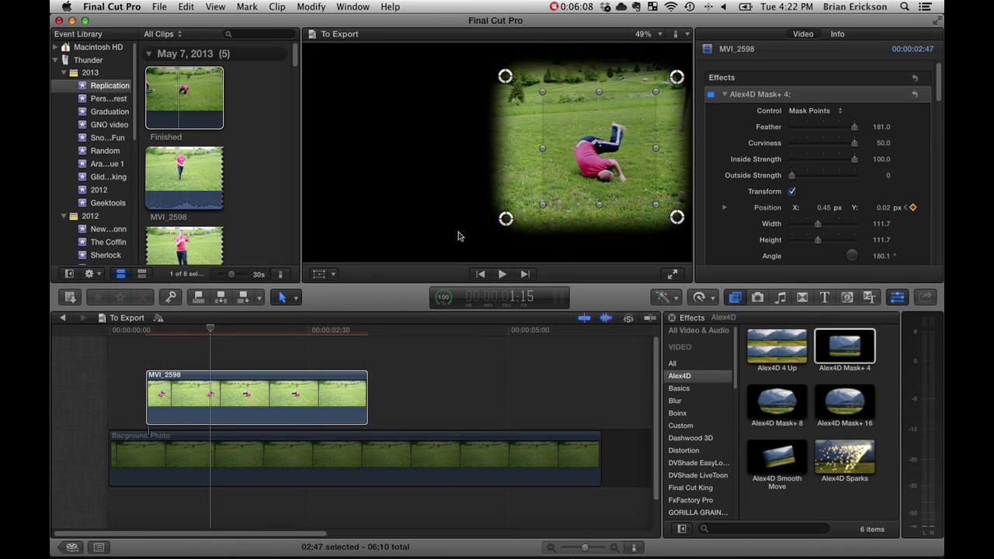
pyautogui.moveTo(206, 332); pyautogui.dragTo(234, 329)
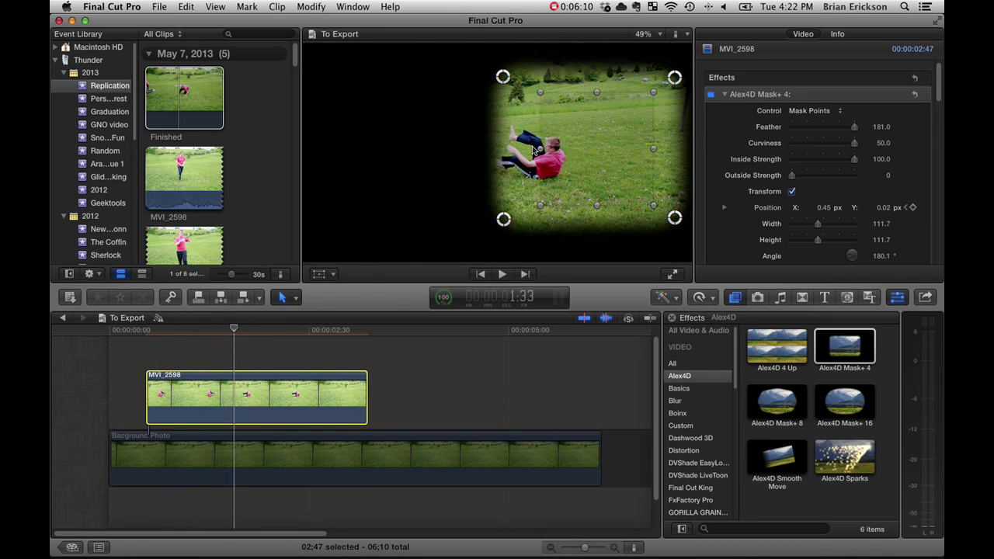
pyautogui.click(546, 171)
pyautogui.moveTo(546, 170); pyautogui.dragTo(489, 176)
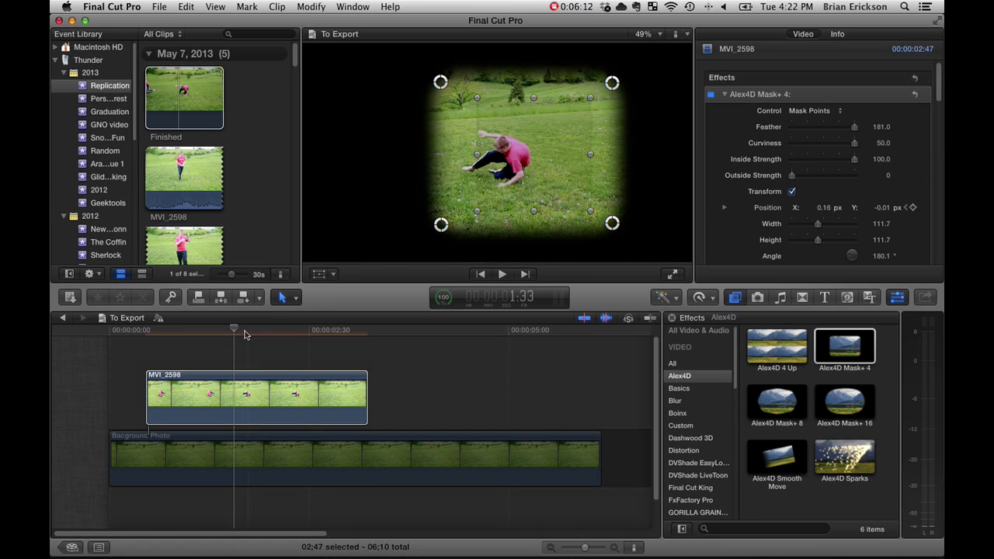
pyautogui.moveTo(236, 334); pyautogui.dragTo(271, 329)
pyautogui.moveTo(548, 171); pyautogui.dragTo(483, 174)
pyautogui.moveTo(273, 330); pyautogui.dragTo(311, 329)
pyautogui.moveTo(434, 180); pyautogui.dragTo(362, 188)
# Keyframe the mask leftward at 2:43, 2:49, 2:54 and 3:00 until it exits frame, then trim the clip's end.
pyautogui.moveTo(309, 329); pyautogui.dragTo(326, 331)
pyautogui.moveTo(406, 191); pyautogui.dragTo(355, 178)
pyautogui.moveTo(326, 329); pyautogui.dragTo(342, 329)
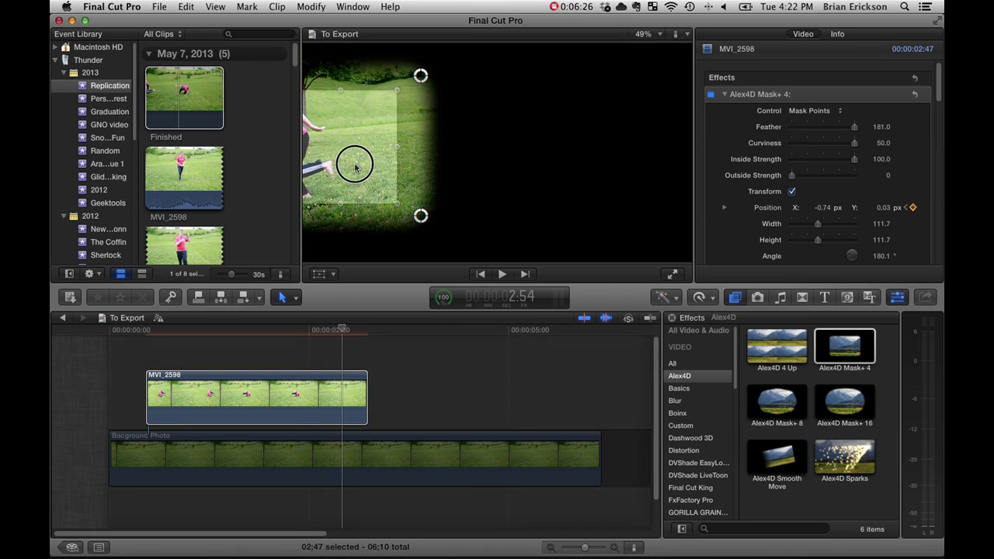
pyautogui.moveTo(350, 164); pyautogui.dragTo(319, 170)
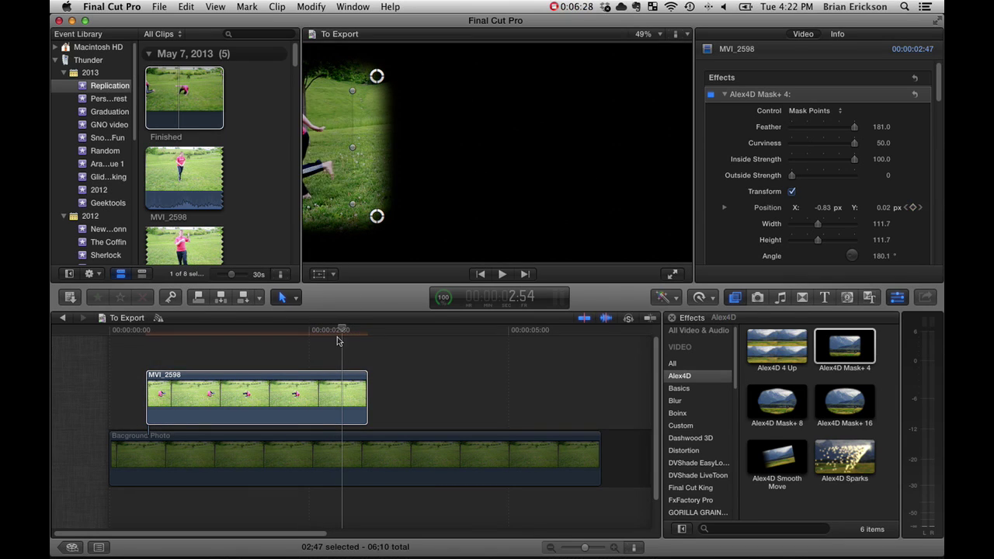
pyautogui.moveTo(341, 329); pyautogui.dragTo(349, 330)
pyautogui.moveTo(323, 179); pyautogui.dragTo(288, 178)
pyautogui.moveTo(349, 329); pyautogui.dragTo(355, 329)
pyautogui.moveTo(366, 381); pyautogui.dragTo(361, 381)
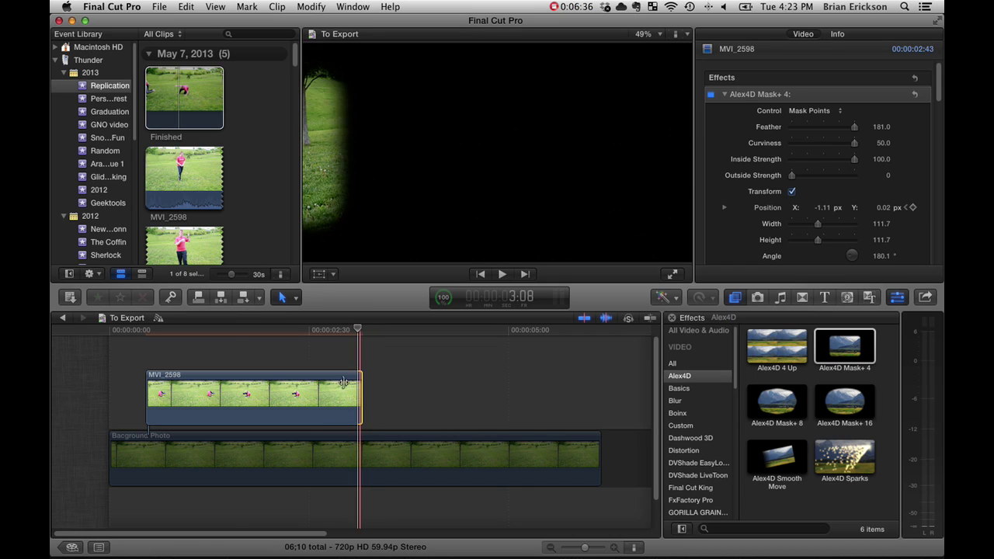
pyautogui.click(171, 474)
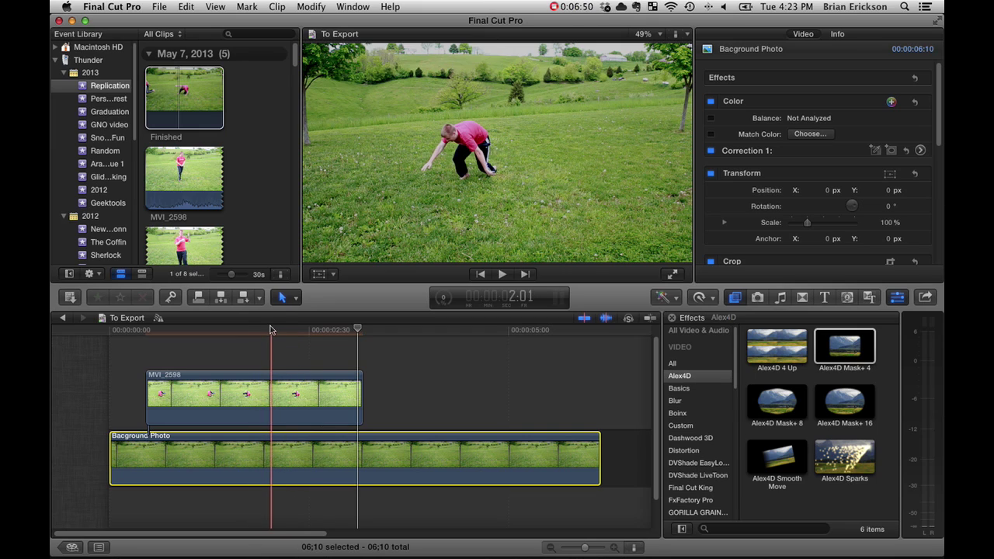
pyautogui.click(270, 330)
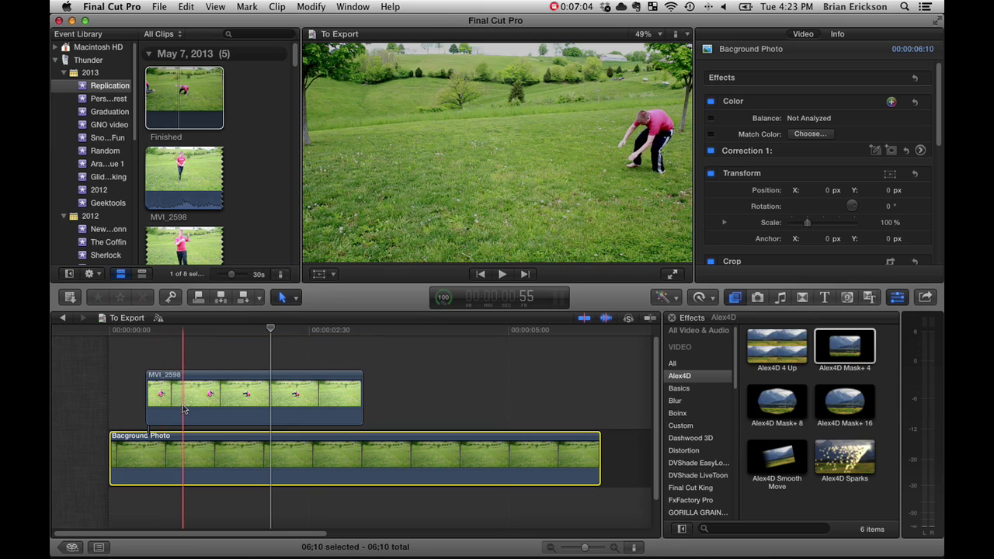
pyautogui.click(183, 409)
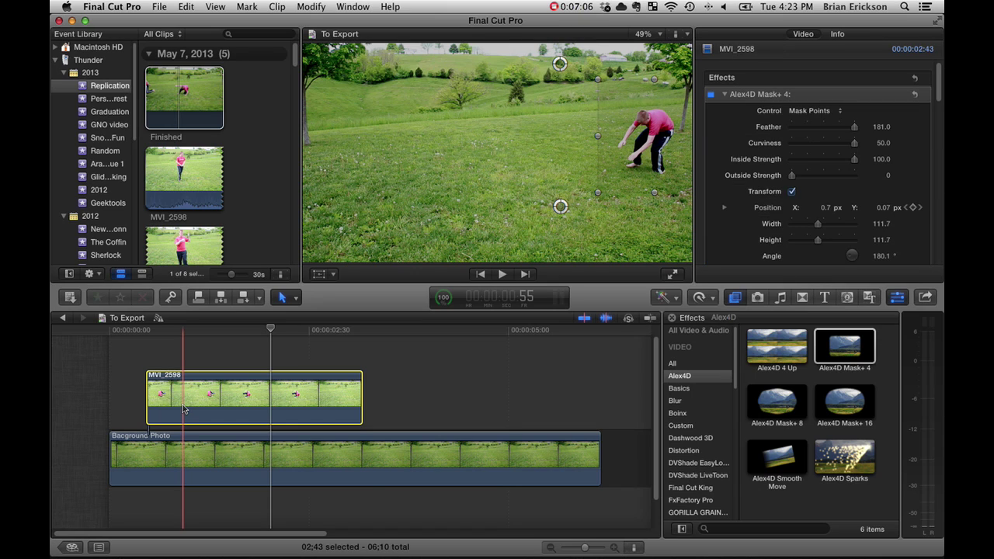
# Paste three more copies of the masked MVI_2598 clip and fit the timeline into view.
pyautogui.press('super+v')
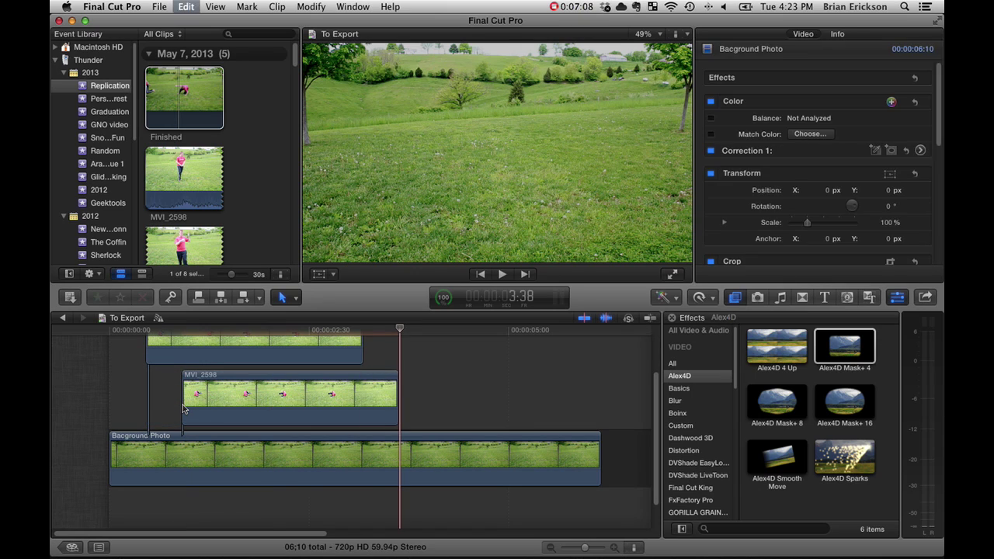
pyautogui.press('super+v')
pyautogui.press('super+v')
pyautogui.hotkey('shift', 'z')
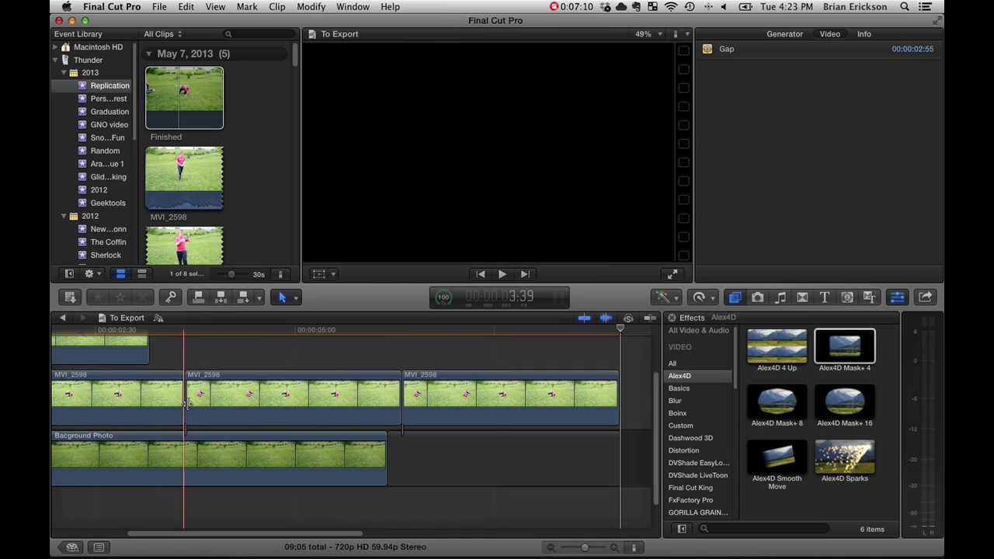
pyautogui.press('super+equal')
# Shift one MVI_2598 copy later and lift the copies into their own connected lanes.
pyautogui.moveTo(147, 395); pyautogui.dragTo(236, 395)
pyautogui.moveTo(402, 455); pyautogui.dragTo(332, 340)
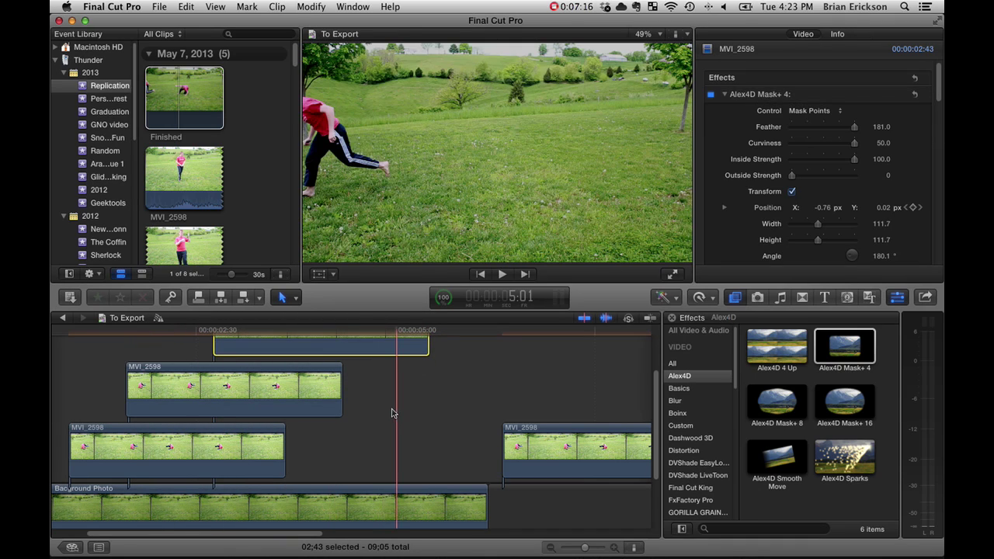
pyautogui.scroll(2, 435, 431)
pyautogui.moveTo(554, 488); pyautogui.dragTo(336, 337)
pyautogui.hscroll(-2, 144, 404)
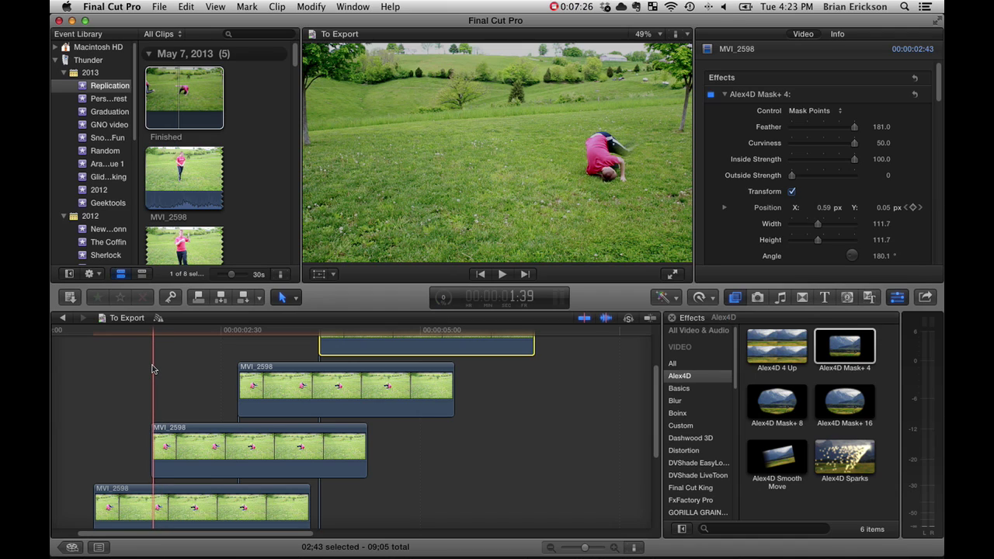
# Stagger the middle and top copies later in time, then scrub to preview the clones.
pyautogui.moveTo(182, 447); pyautogui.dragTo(209, 443)
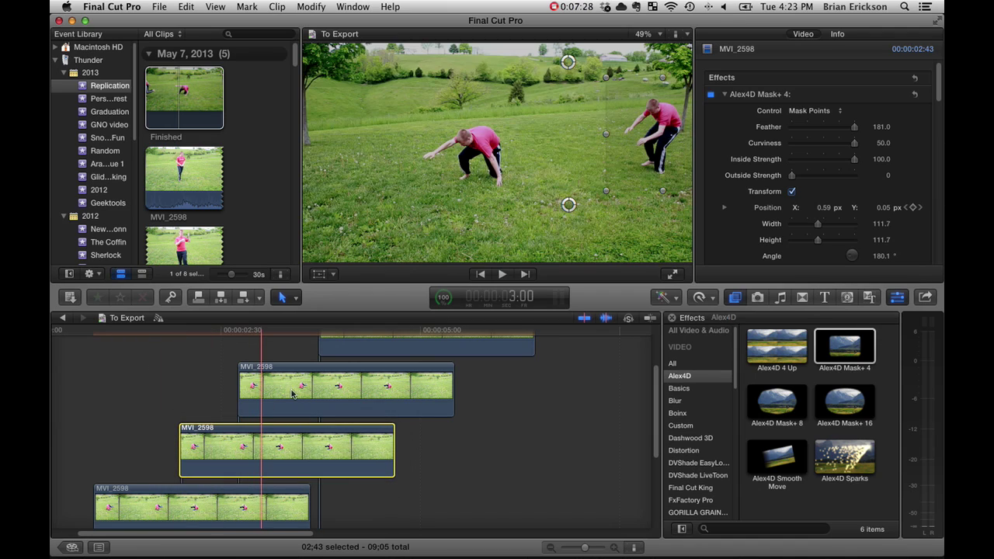
pyautogui.moveTo(326, 388); pyautogui.dragTo(358, 387)
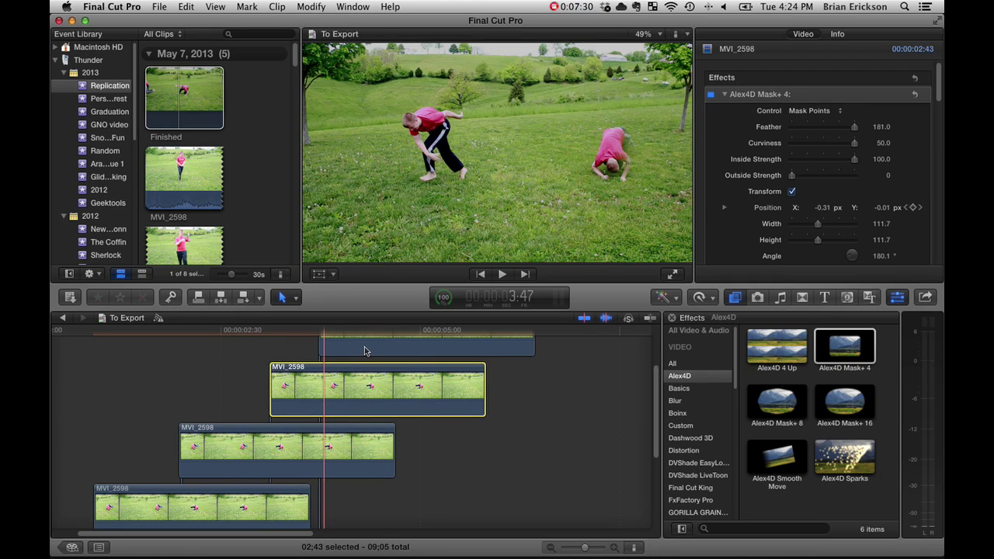
pyautogui.moveTo(365, 351); pyautogui.dragTo(432, 344)
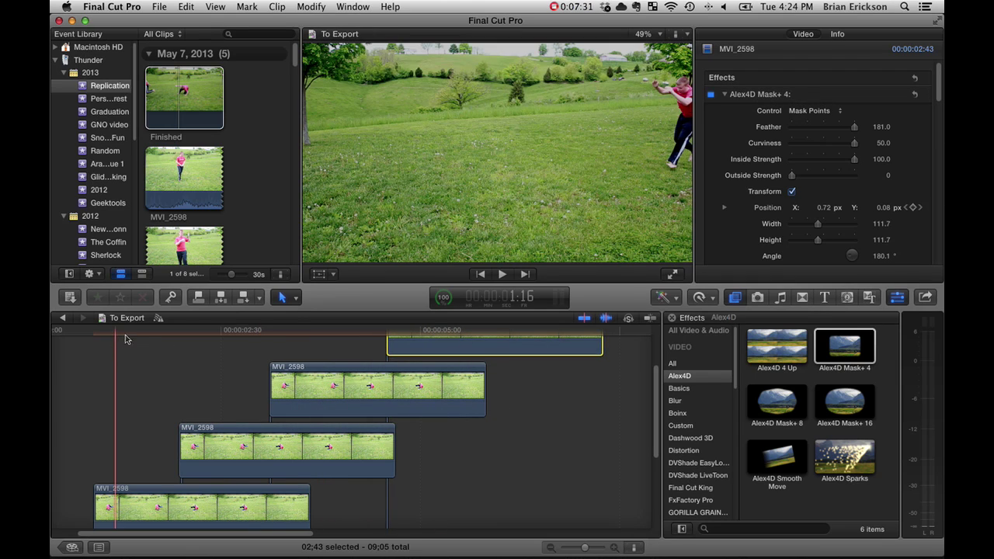
pyautogui.moveTo(159, 333); pyautogui.dragTo(451, 344)
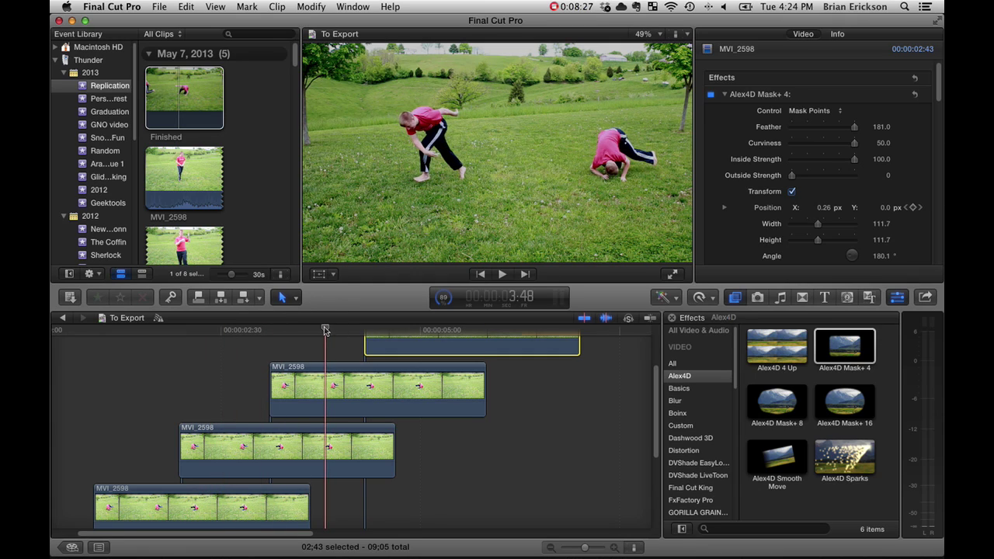
pyautogui.click(325, 381)
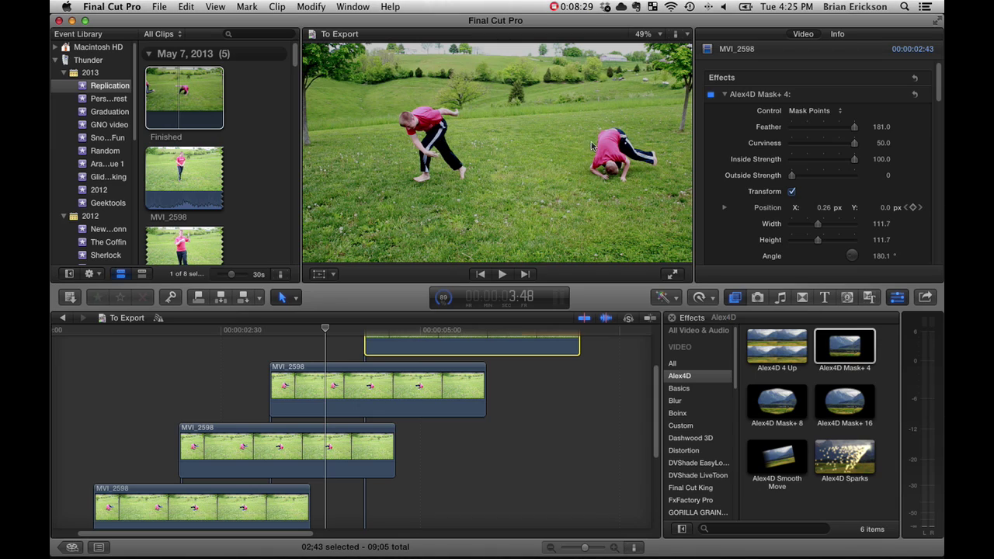